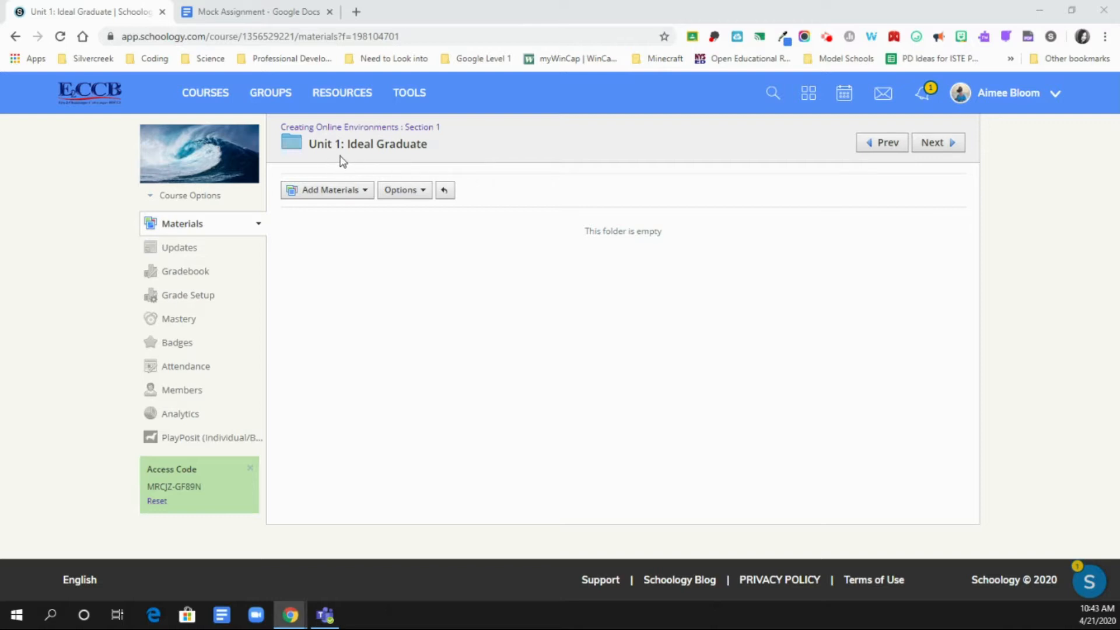
Start a new assignment in the Unit 1: Ideal Graduate folder and name it "Curation of Ideas"
click(347, 201)
click(363, 238)
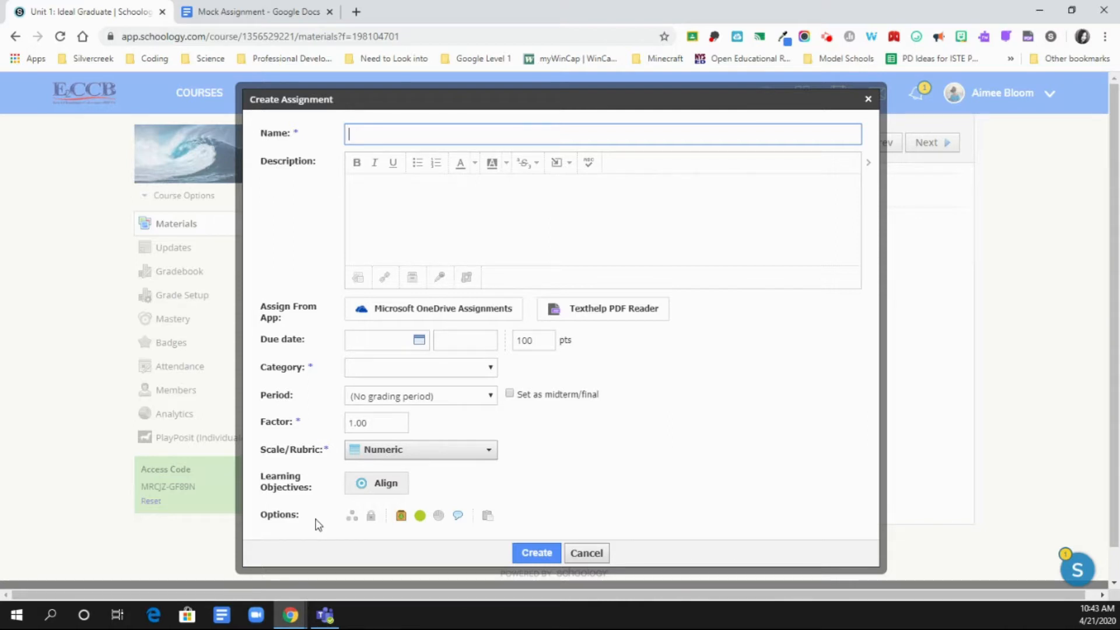
text(Curate ion of Ideas)
Copy all the text of the Mock Assignment document in Google Docs into the Schoology assignment's description
click(239, 7)
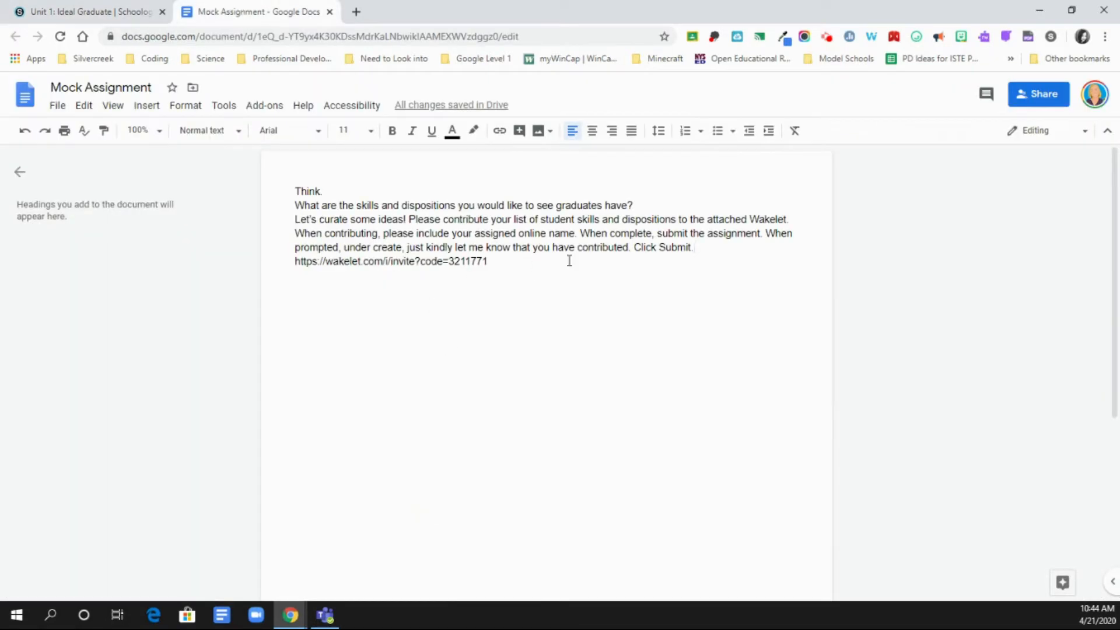
drag(491, 263, 279, 187)
key(ctrl+c)
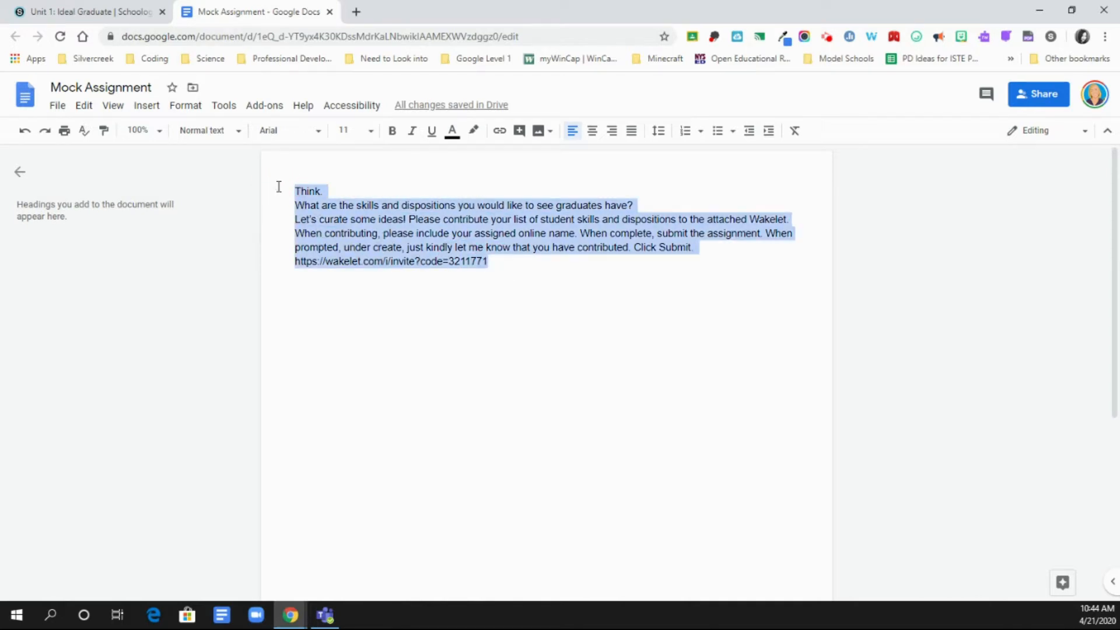
click(87, 11)
click(401, 196)
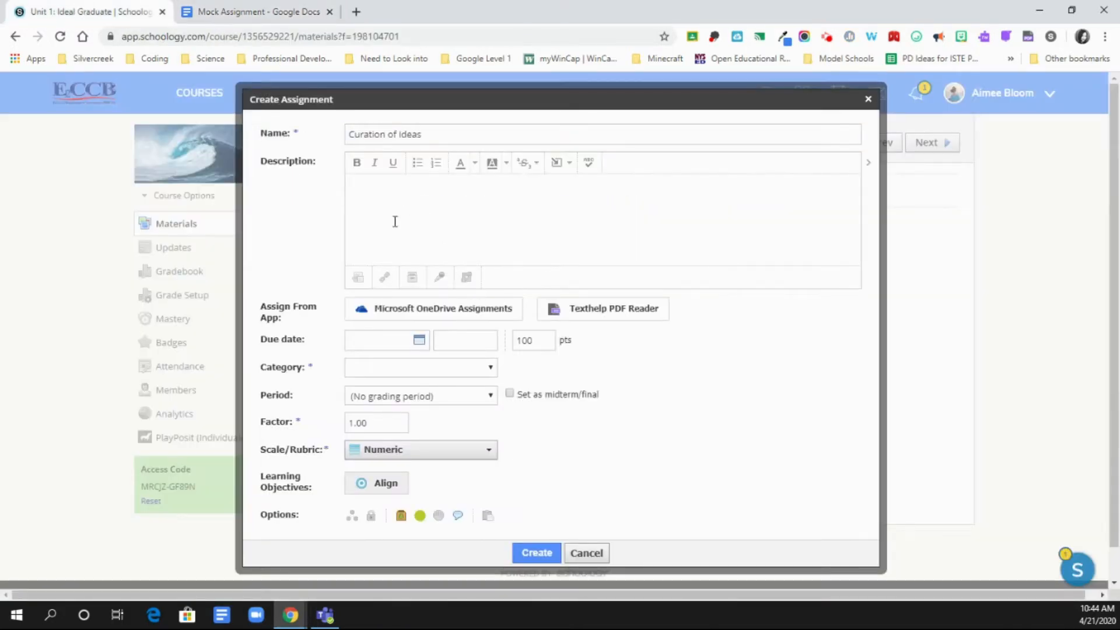
key(ctrl+v)
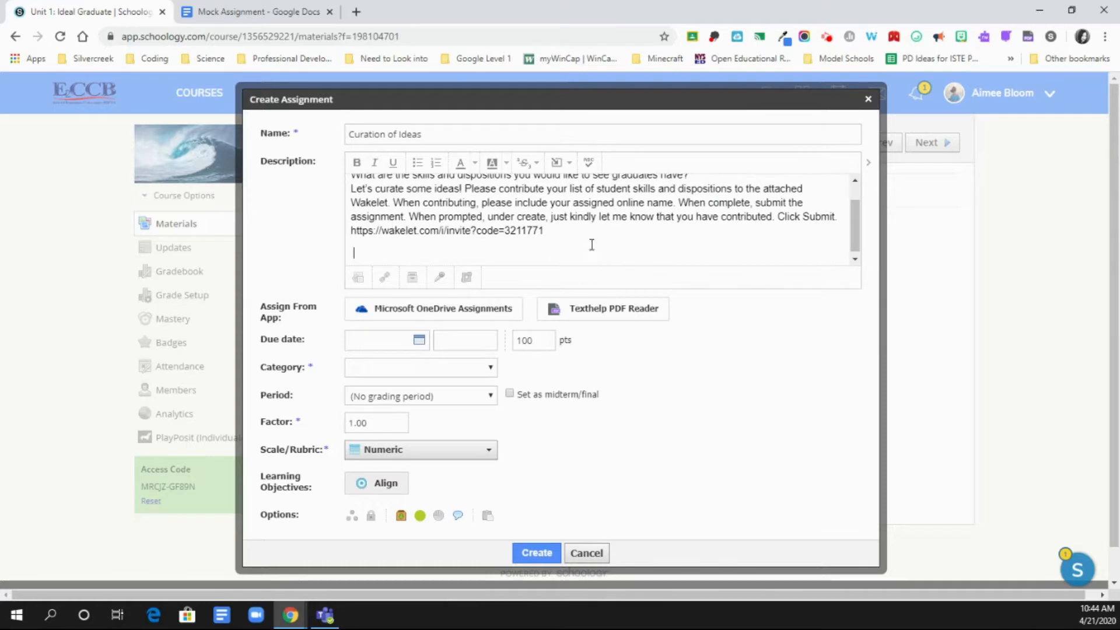
scroll(612, 251, up, 1)
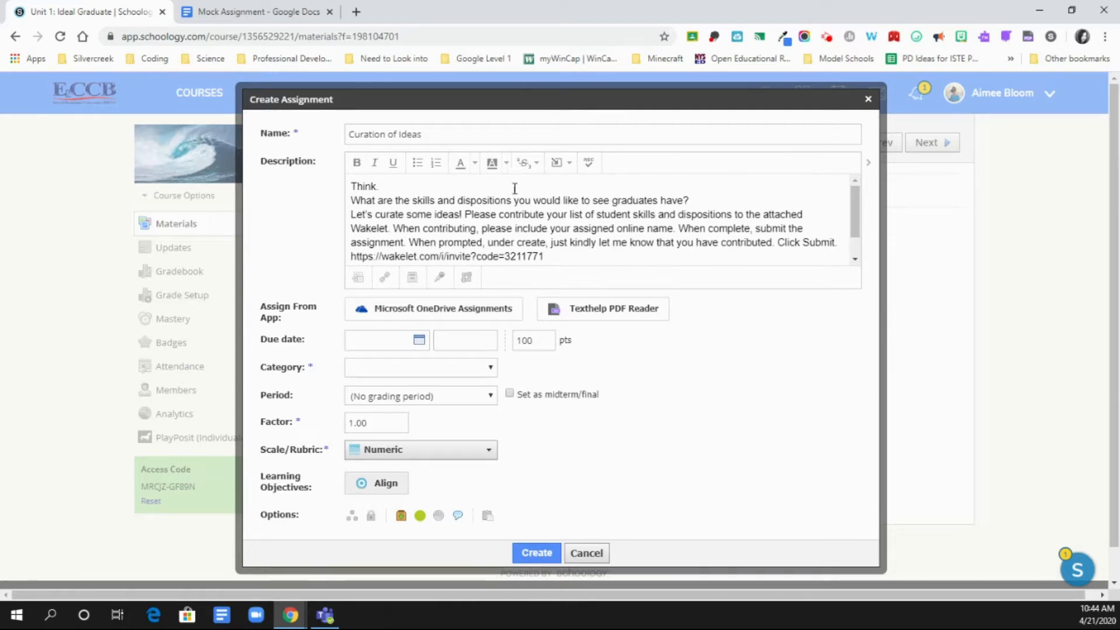
Make the description's first two lines, "Think." and the question about graduates' skills and dispositions, blue and bold
drag(688, 200, 354, 187)
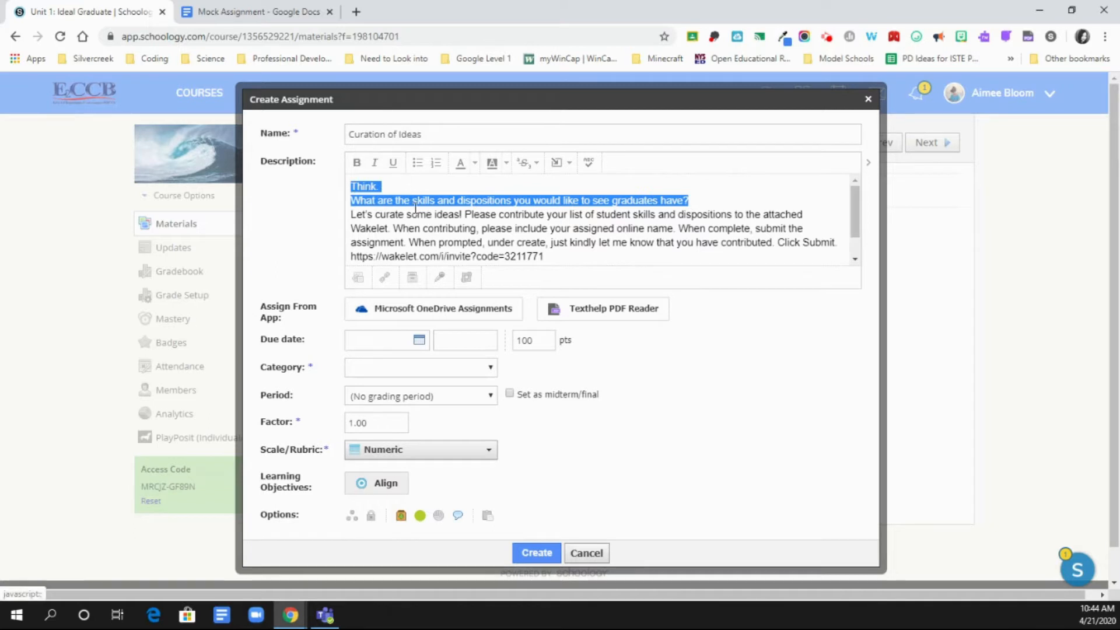
click(476, 173)
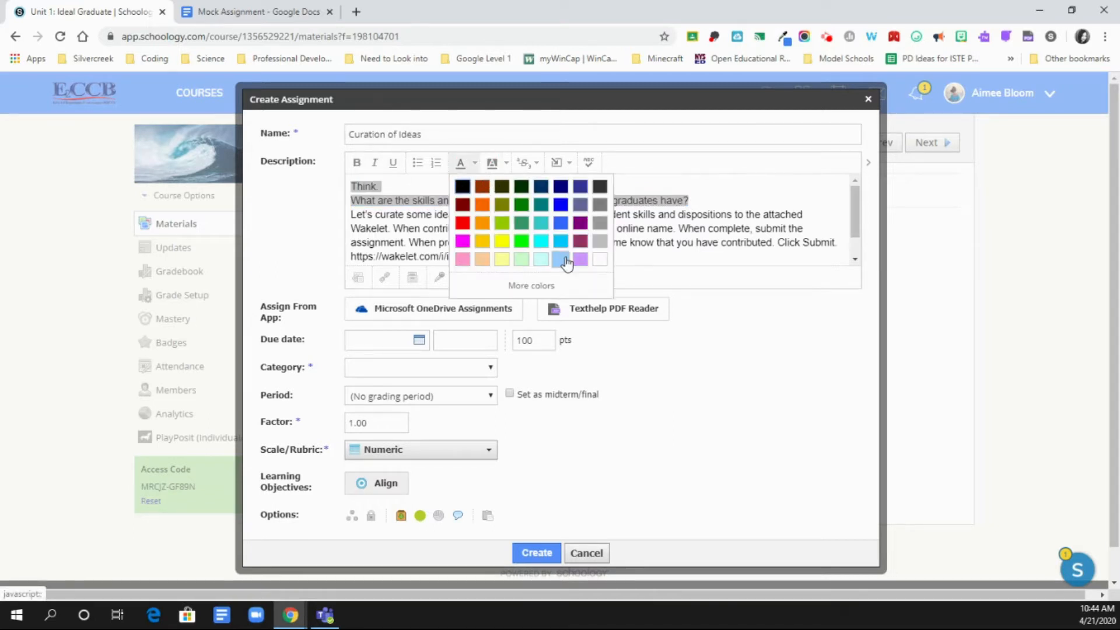
click(561, 206)
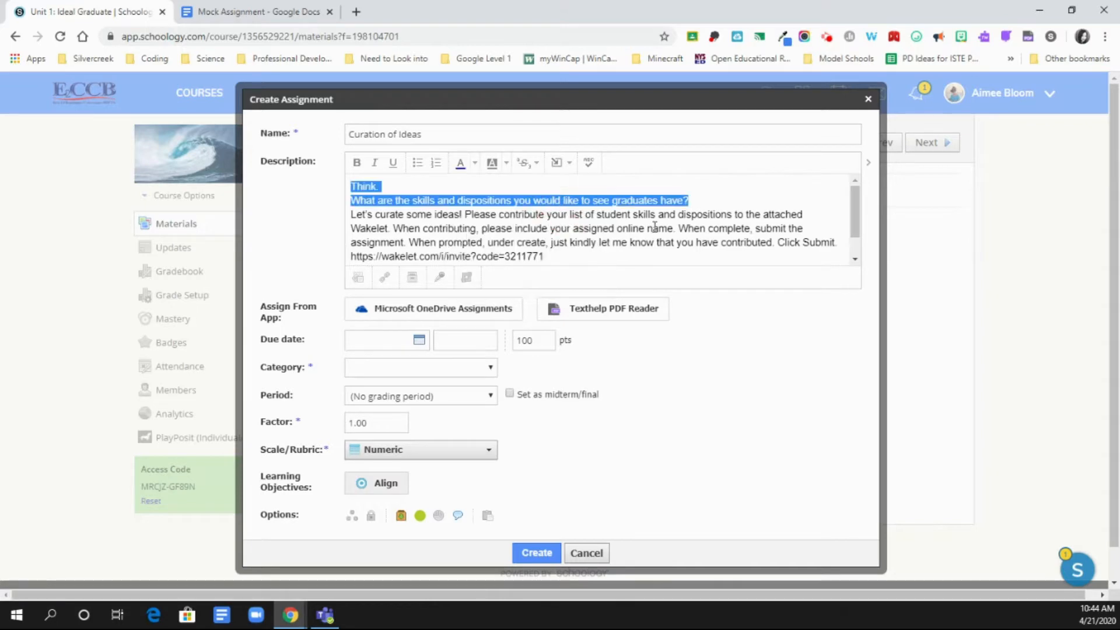
click(357, 163)
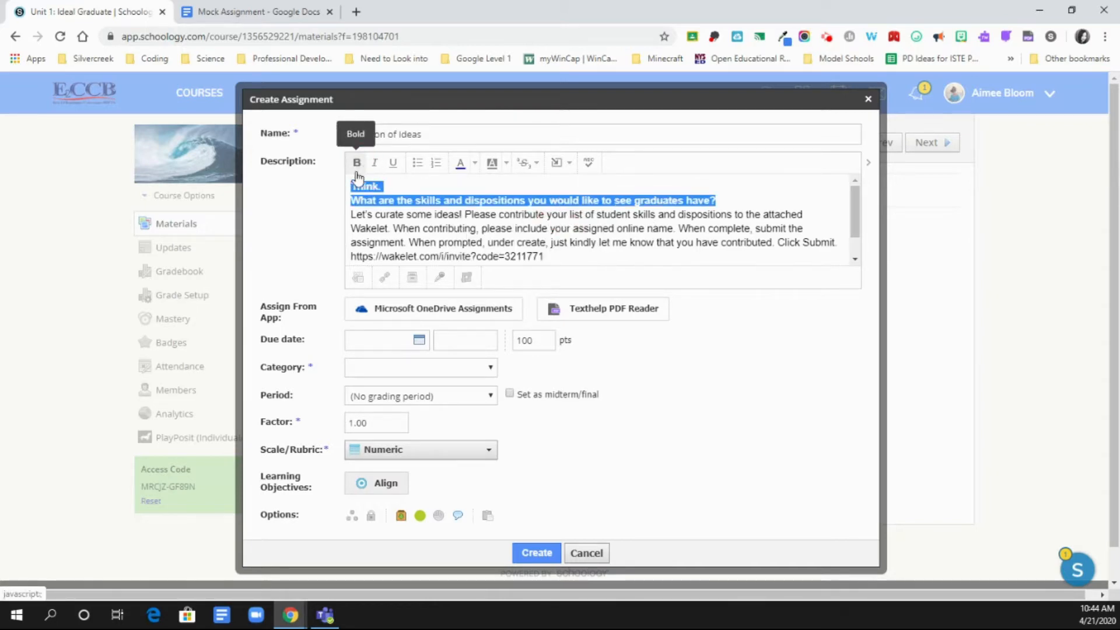
click(378, 228)
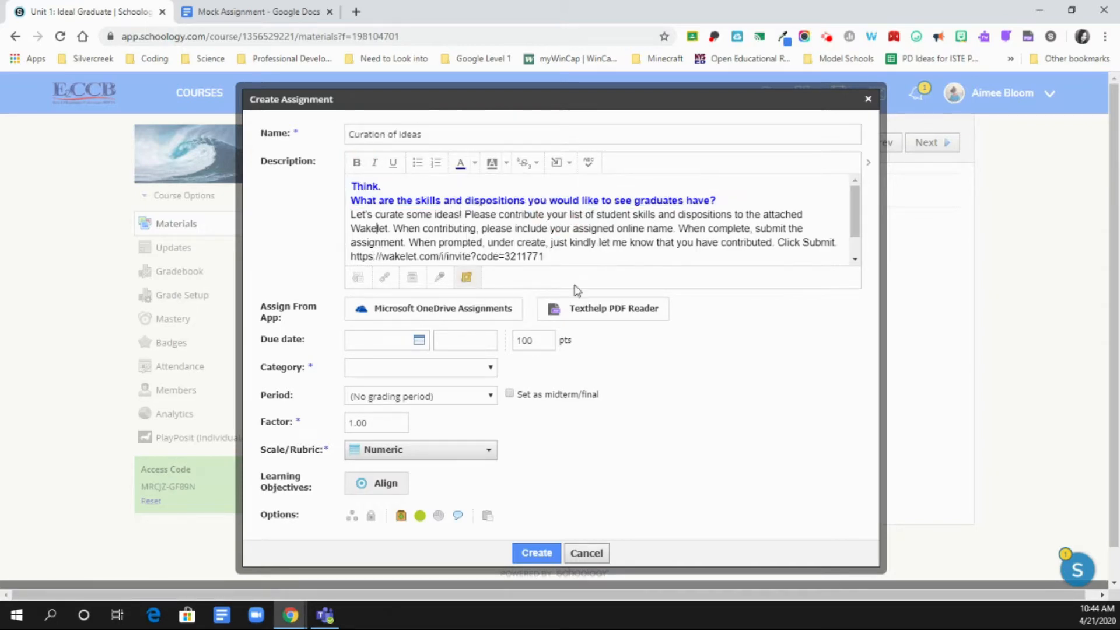
Add a line break after the Wakelet URL in the description and copy the URL
click(554, 256)
key(Return)
drag(545, 228, 349, 239)
key(ctrl+c)
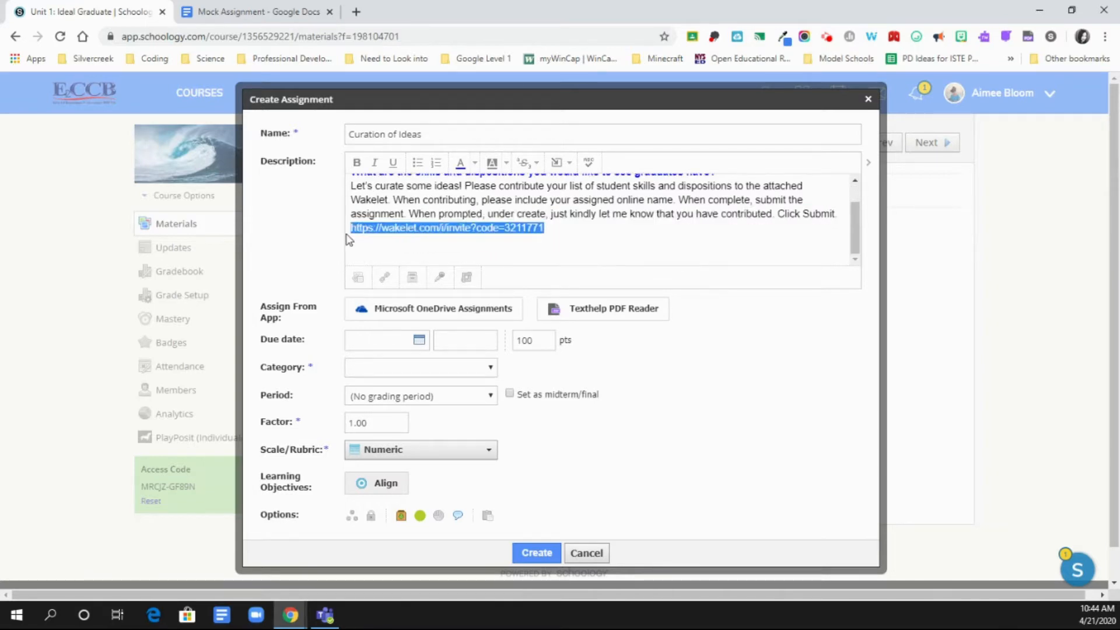
scroll(573, 235, up, 1)
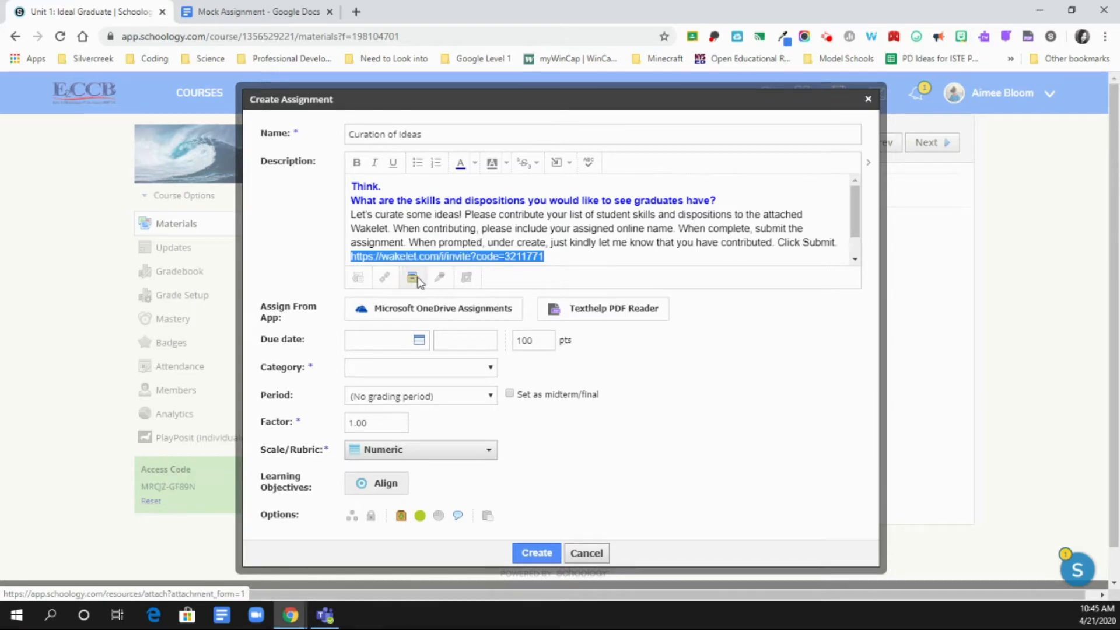
Attach the copied Wakelet URL to the assignment as a link titled "Wakelet Ideal Graduate"
click(385, 277)
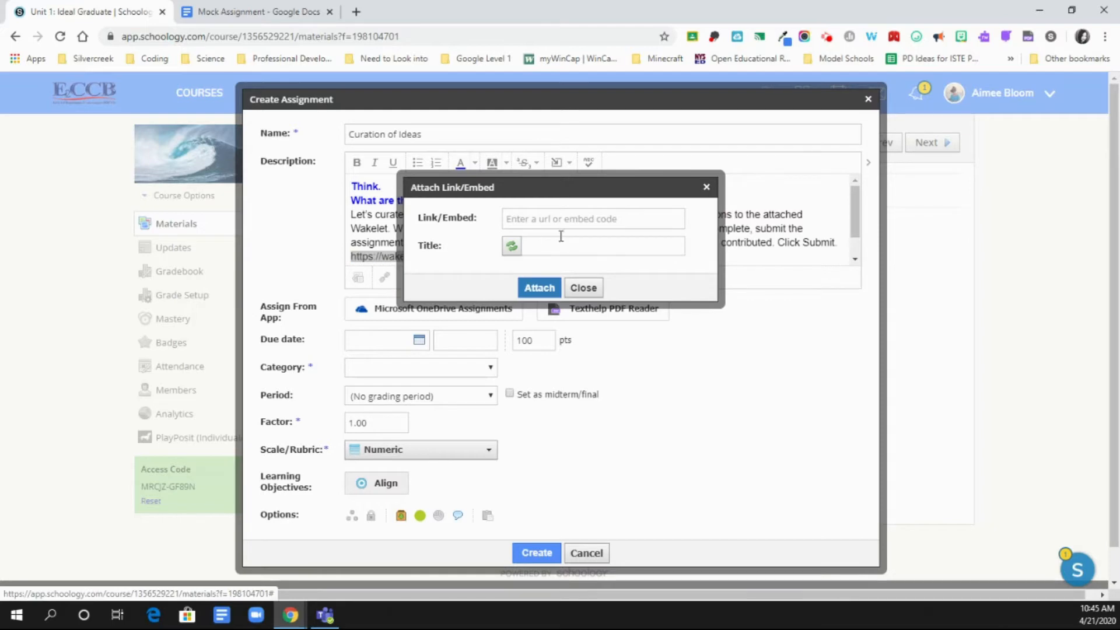
click(560, 218)
key(ctrl+v)
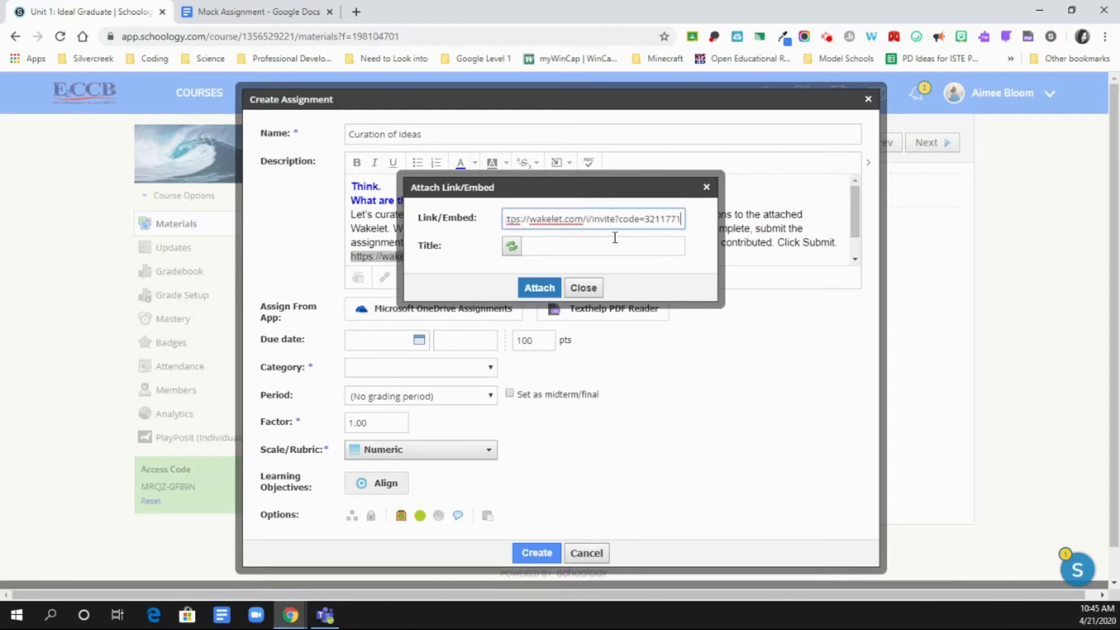
click(511, 248)
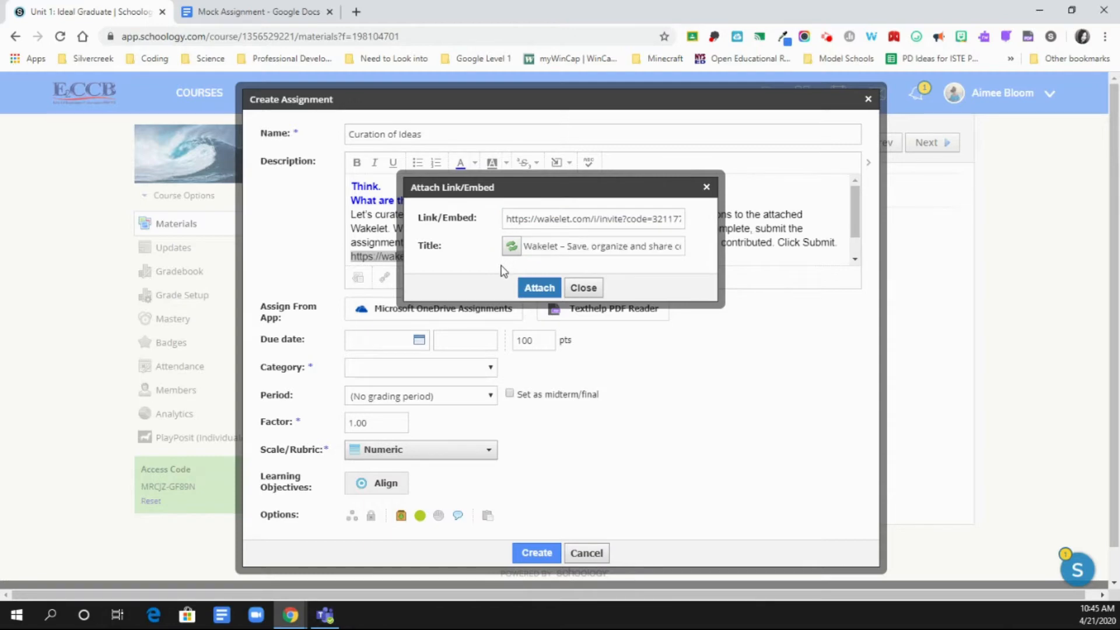
click(620, 247)
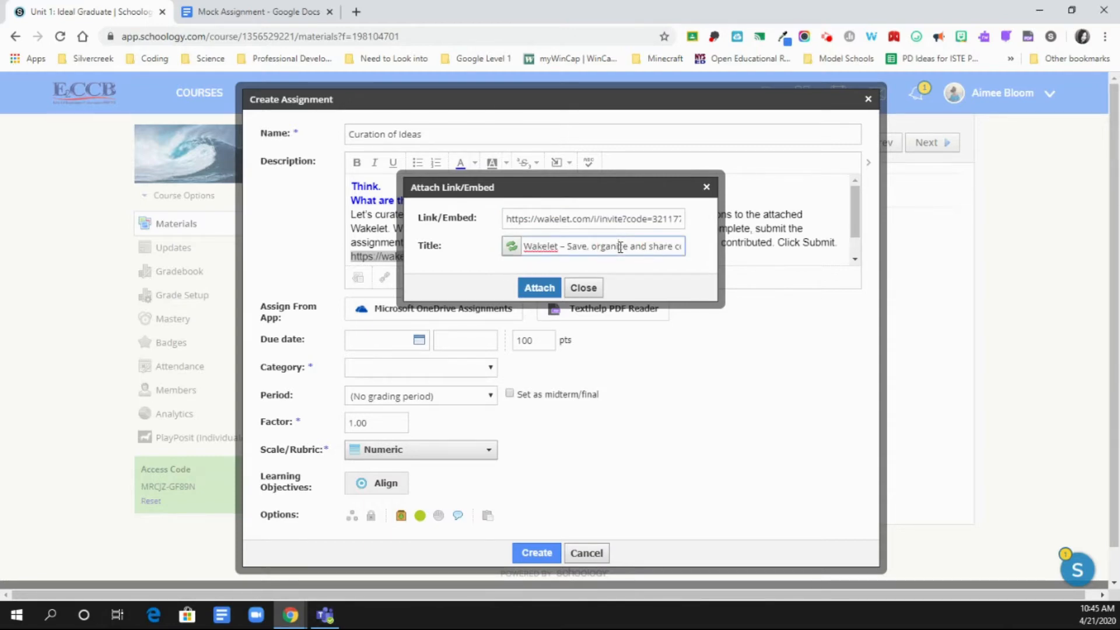
triple_click(621, 247)
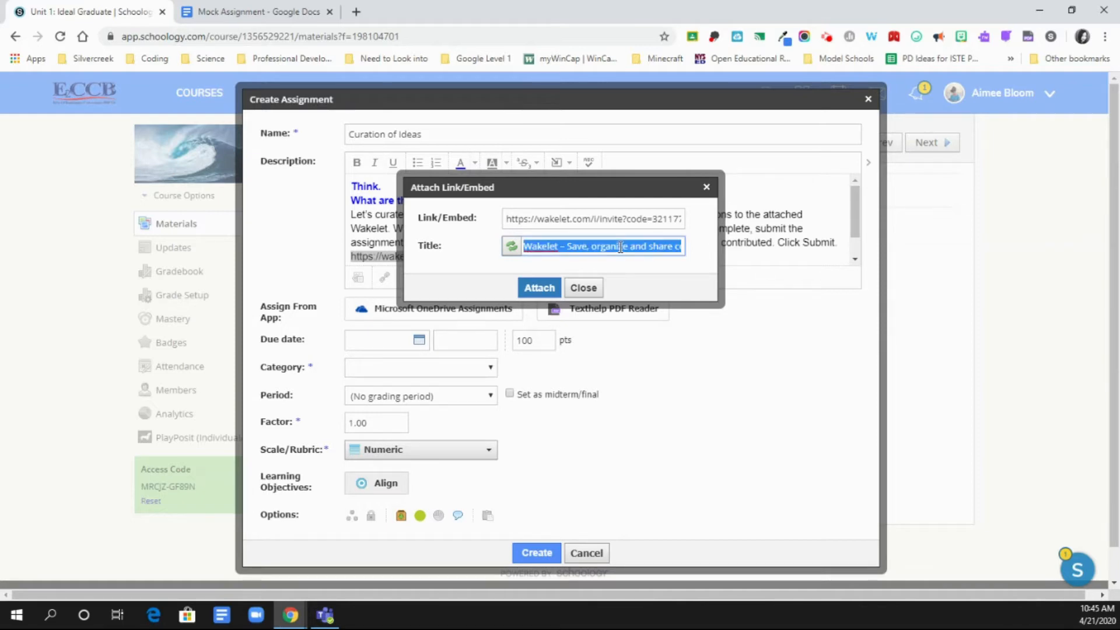
text(Wakelet )
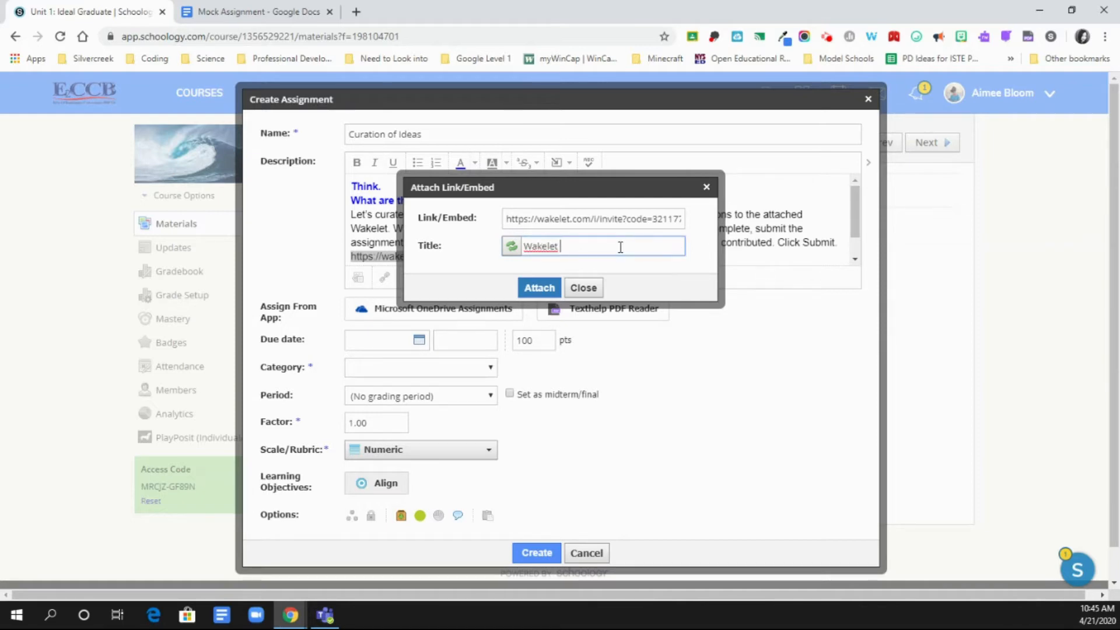
text(Ideal Graduate)
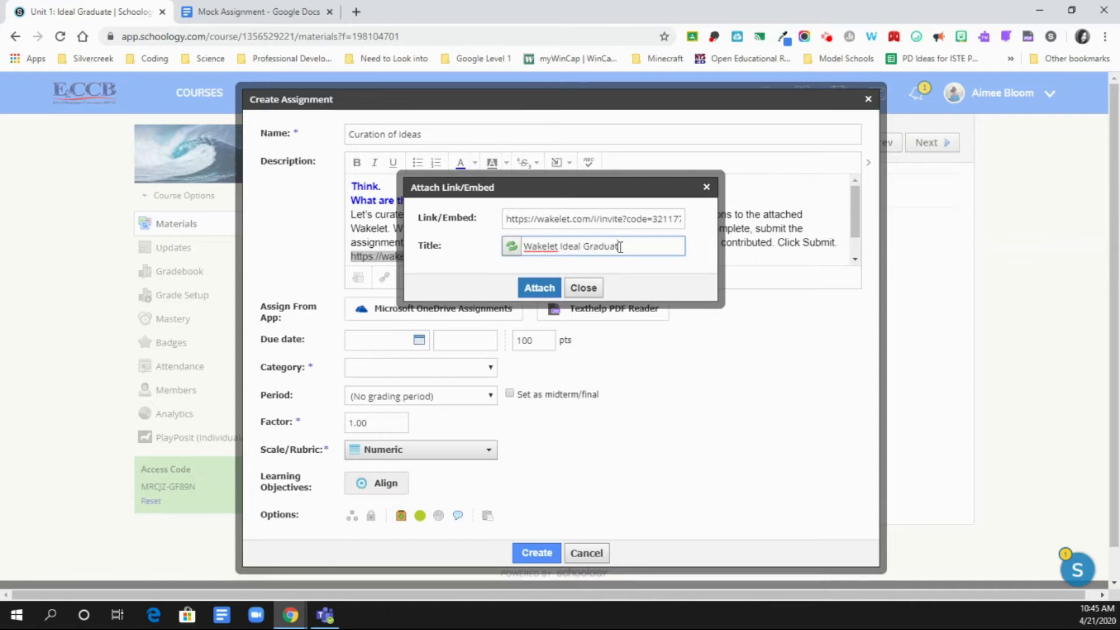
click(533, 288)
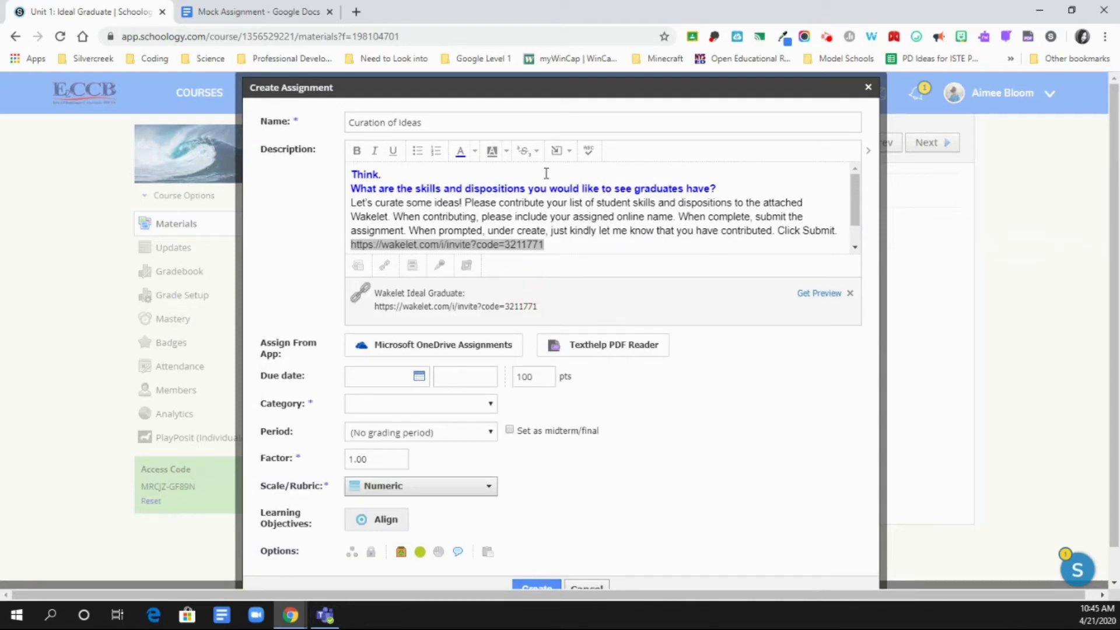
Replace the selected URL in the description with a hyperlink to the copied Wakelet address, titled "Wakelet"
click(569, 157)
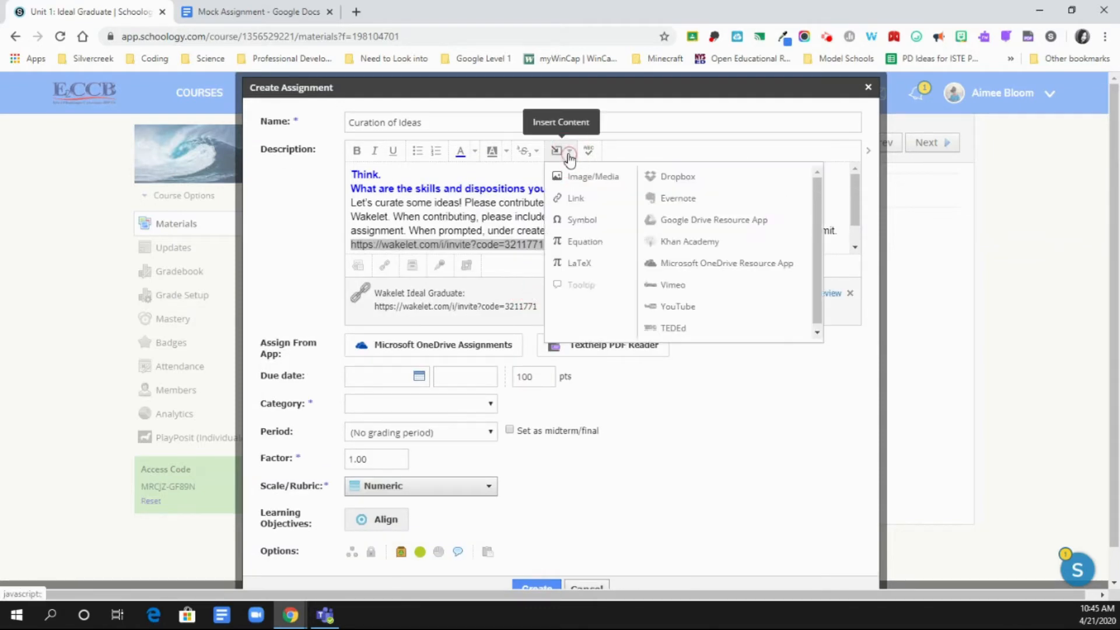
click(578, 197)
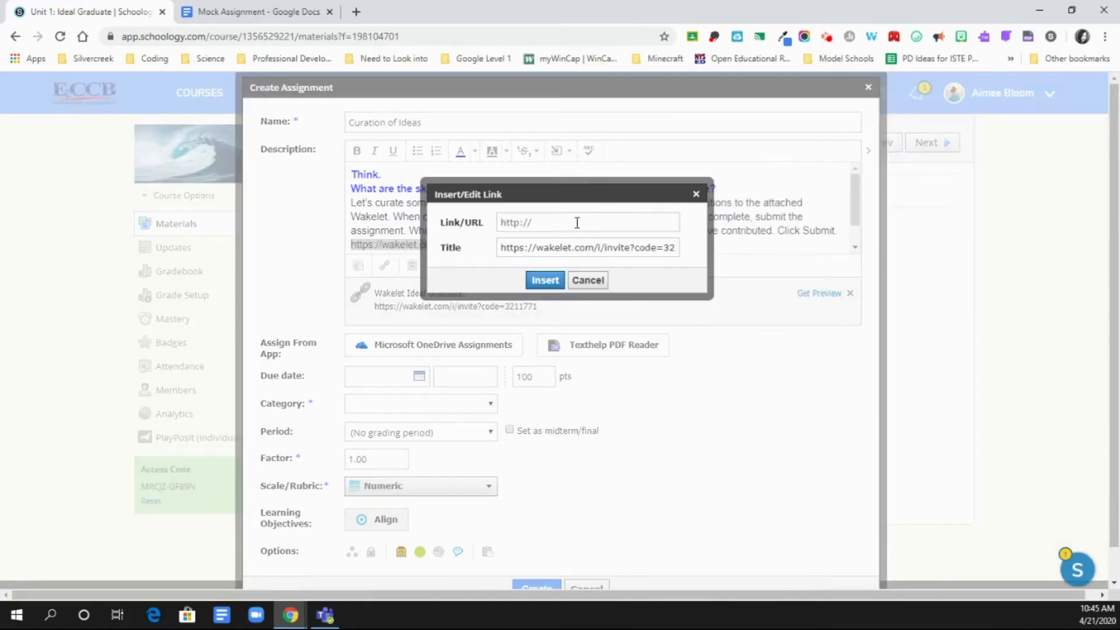
click(545, 221)
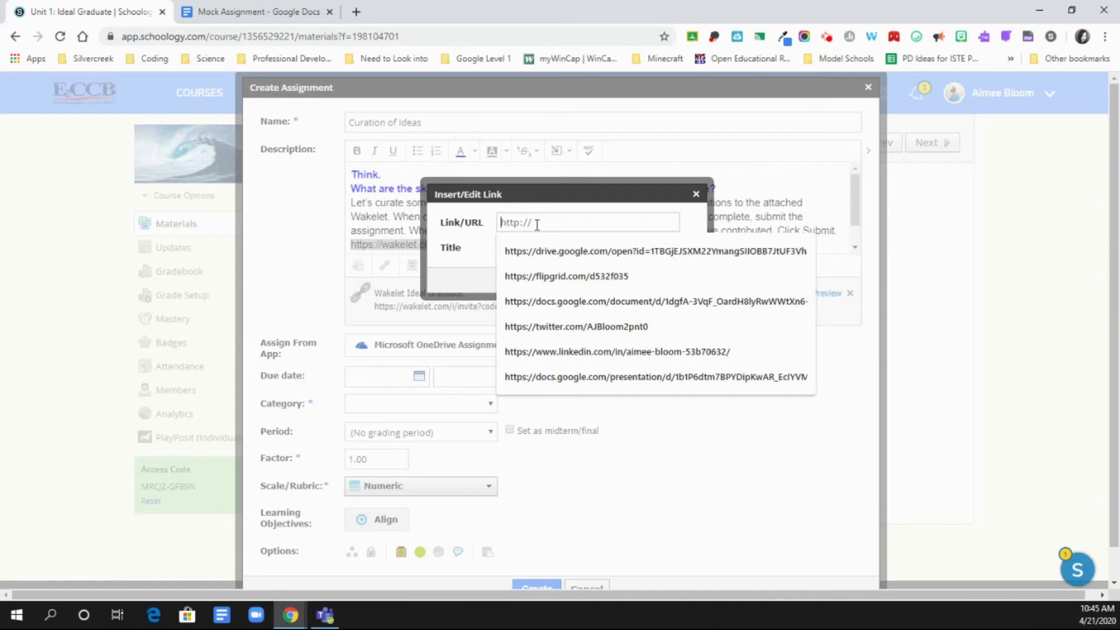
key(ctrl+v)
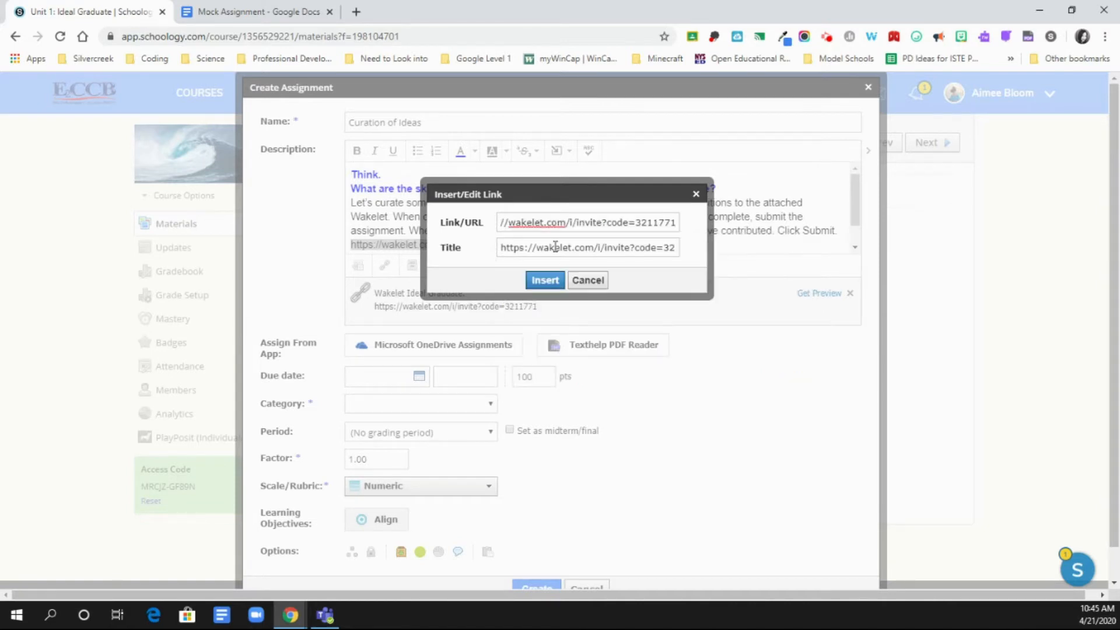
triple_click(613, 251)
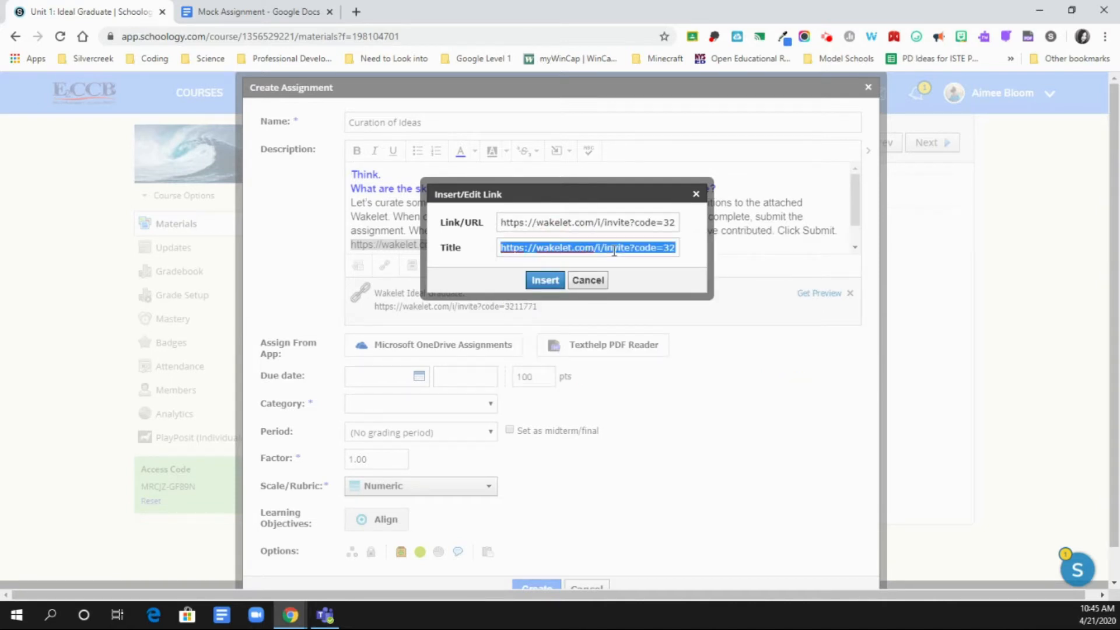
text(Wakelet)
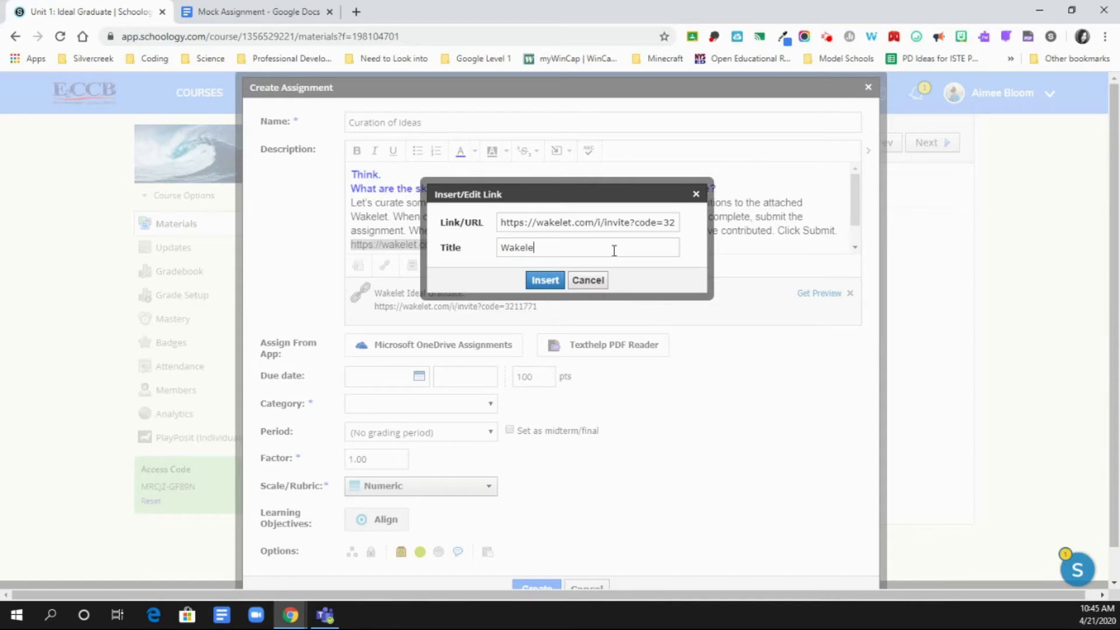
click(536, 281)
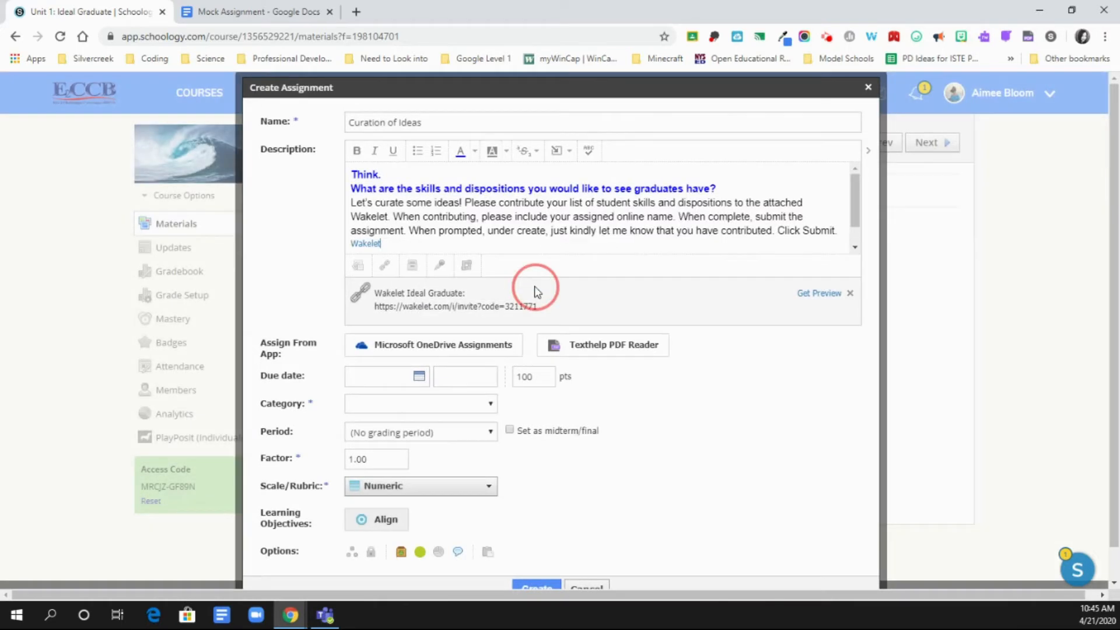
click(359, 243)
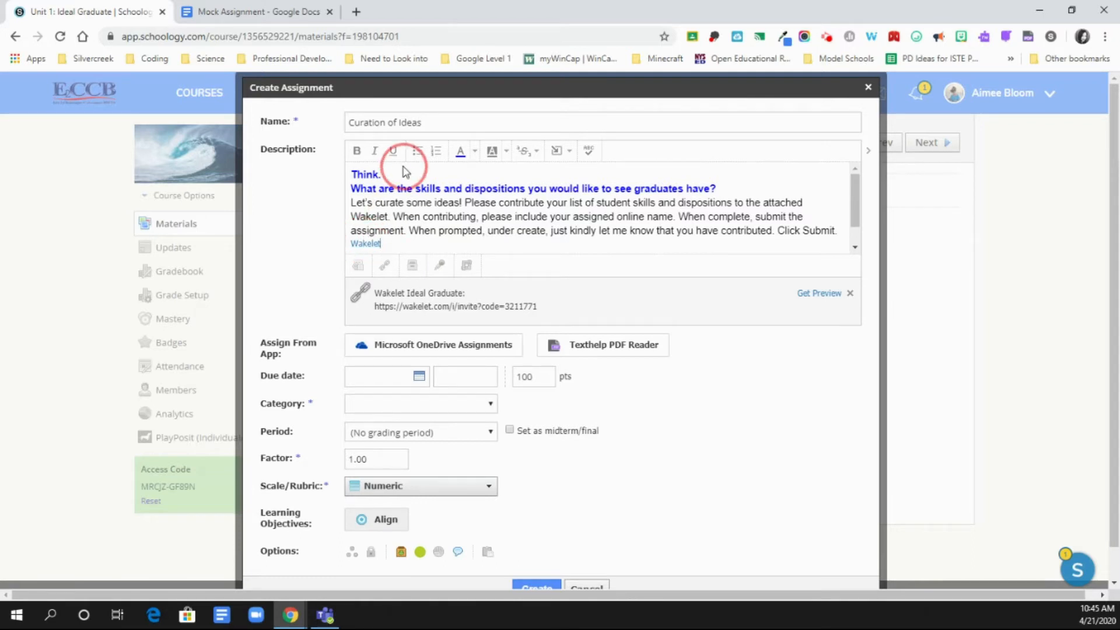
Insert the image monitor-1307227_640 from the Downloads folder on a new line above "Think." in the description
click(357, 173)
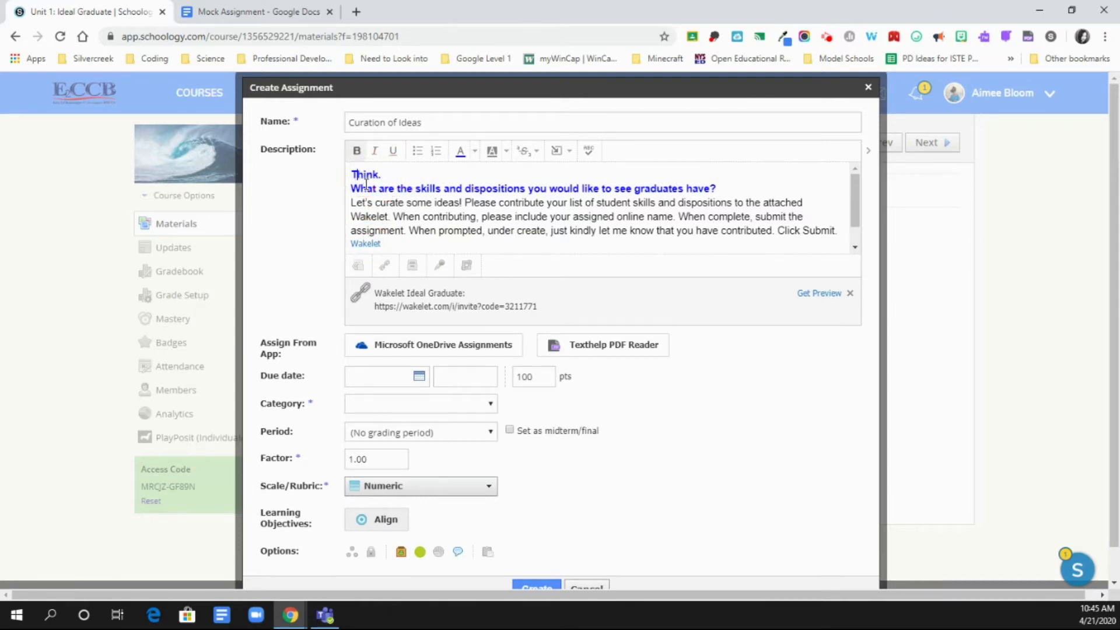
key(Return)
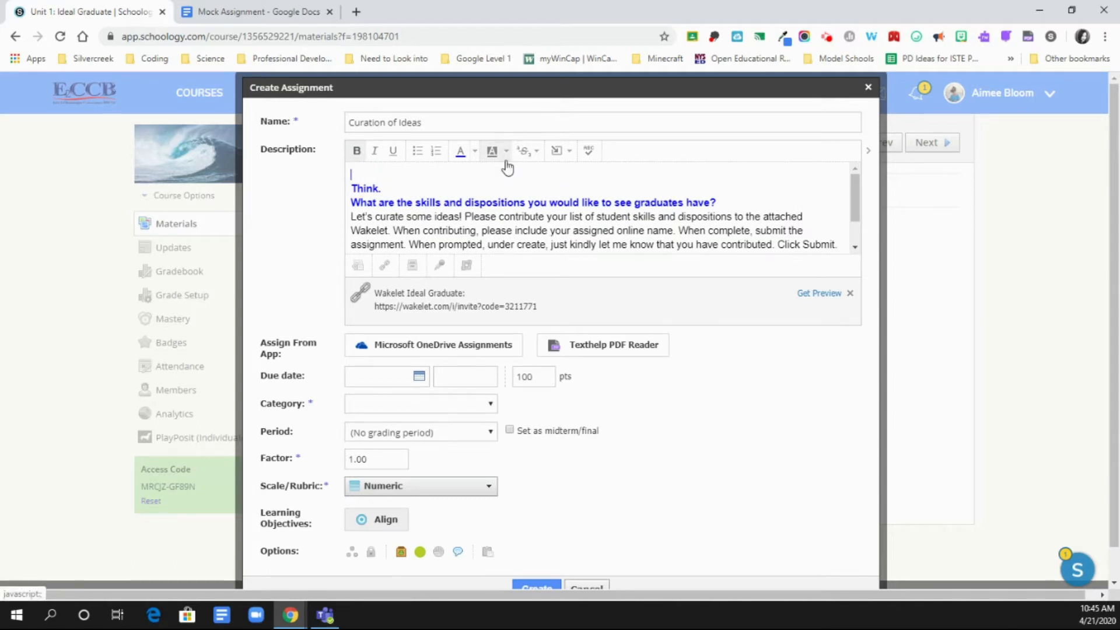
click(558, 151)
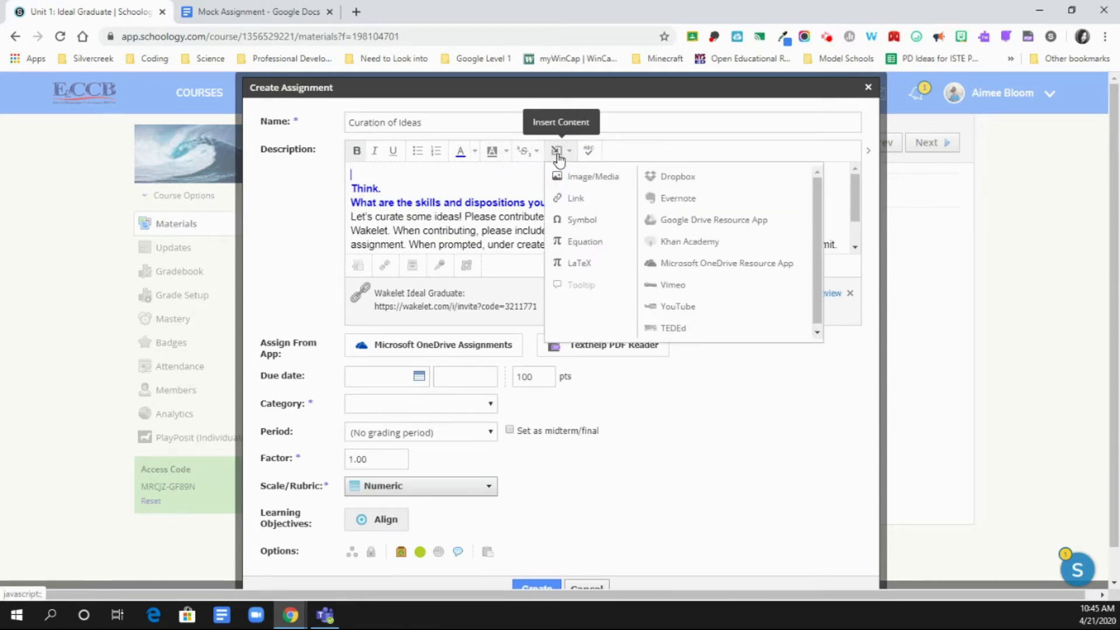
click(593, 175)
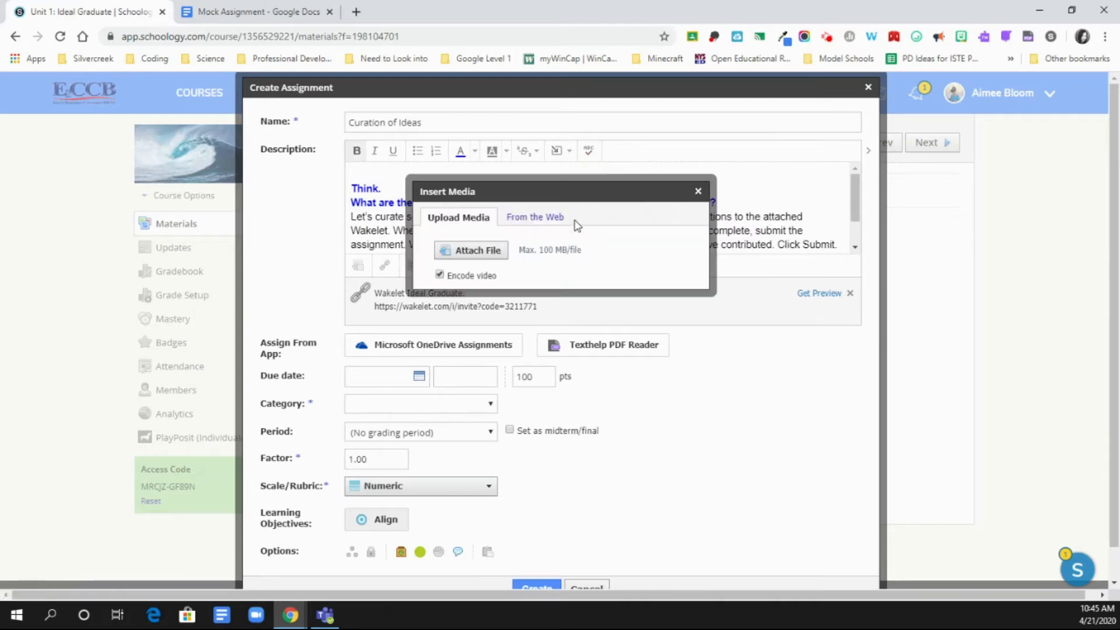
click(493, 251)
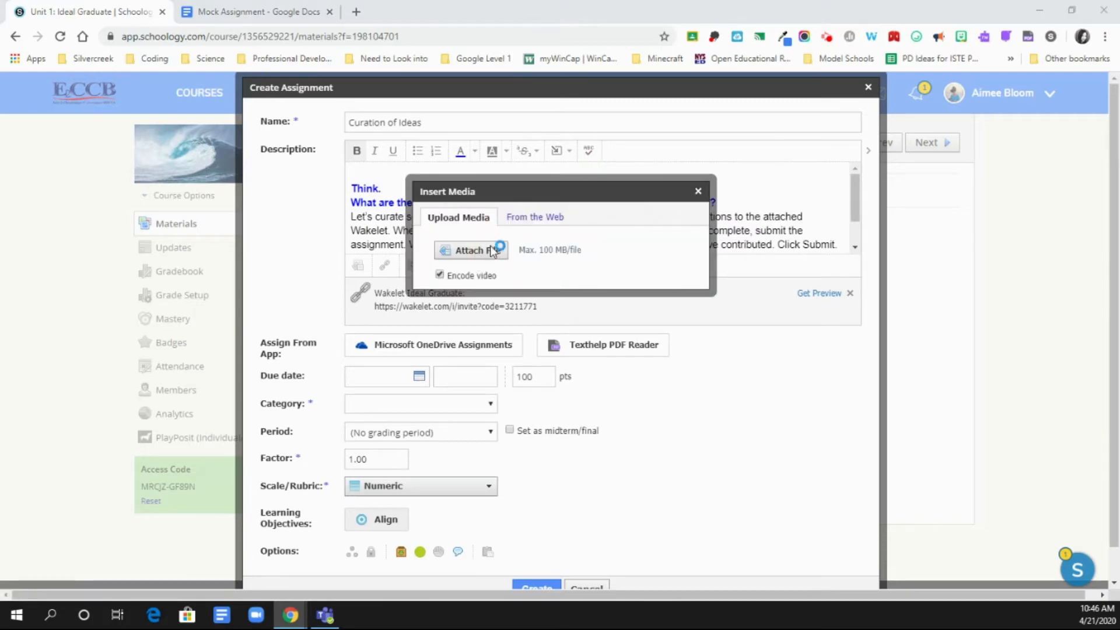
click(487, 315)
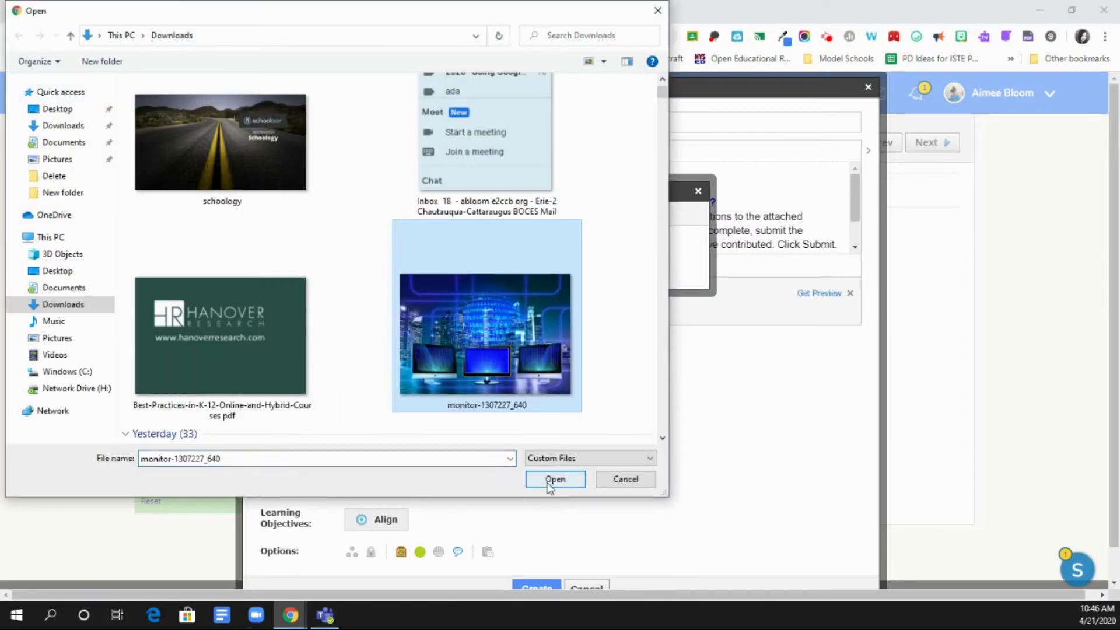
click(552, 477)
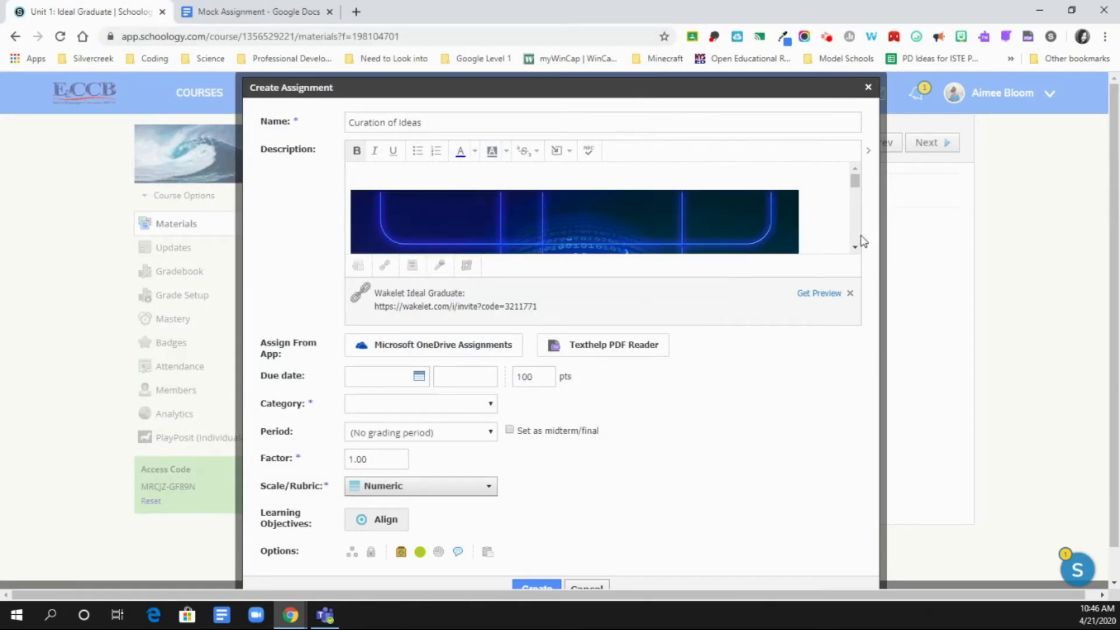
Shrink the inserted image proportionally to about three fifths of its original width and review the whole description
click(794, 253)
drag(800, 187, 694, 233)
drag(856, 190, 856, 222)
scroll(665, 215, up, 2)
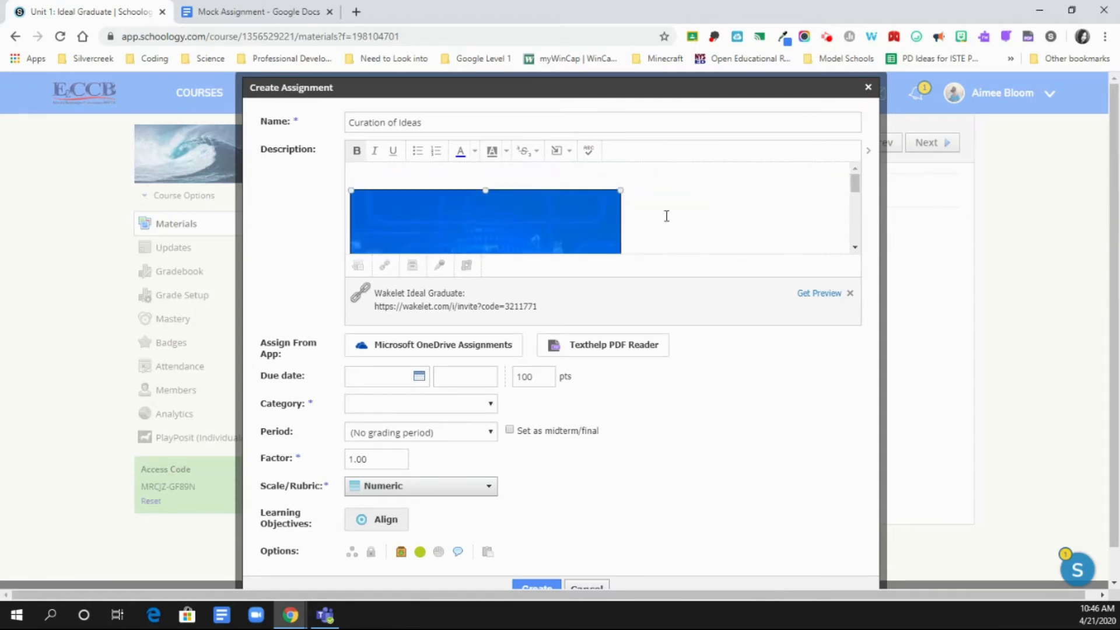
scroll(676, 237, down, 1)
scroll(678, 237, down, 3)
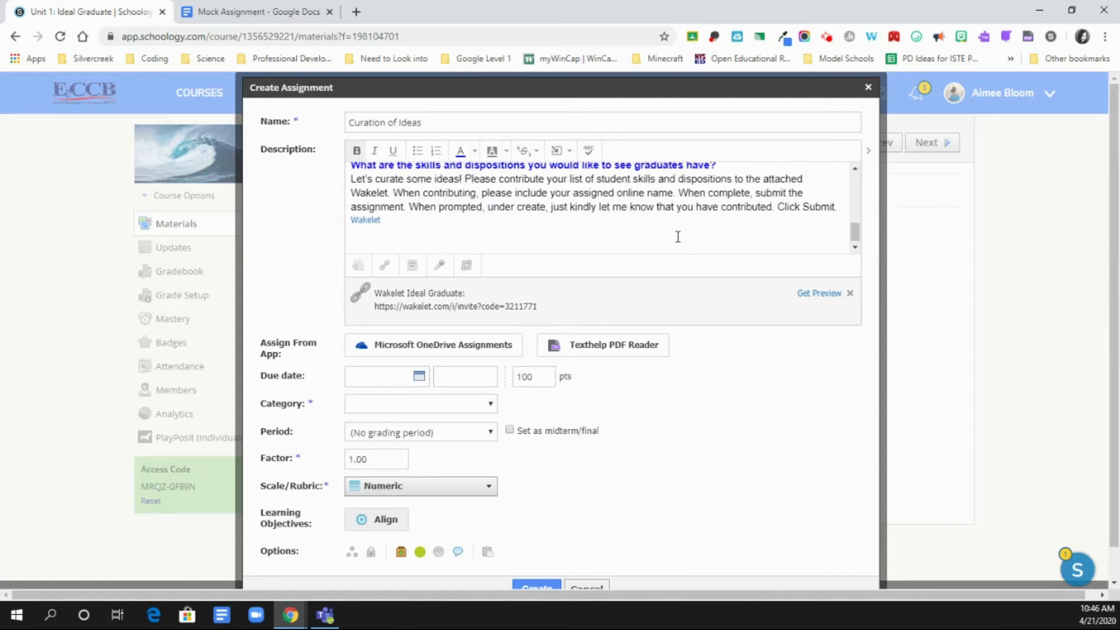
scroll(674, 236, up, 3)
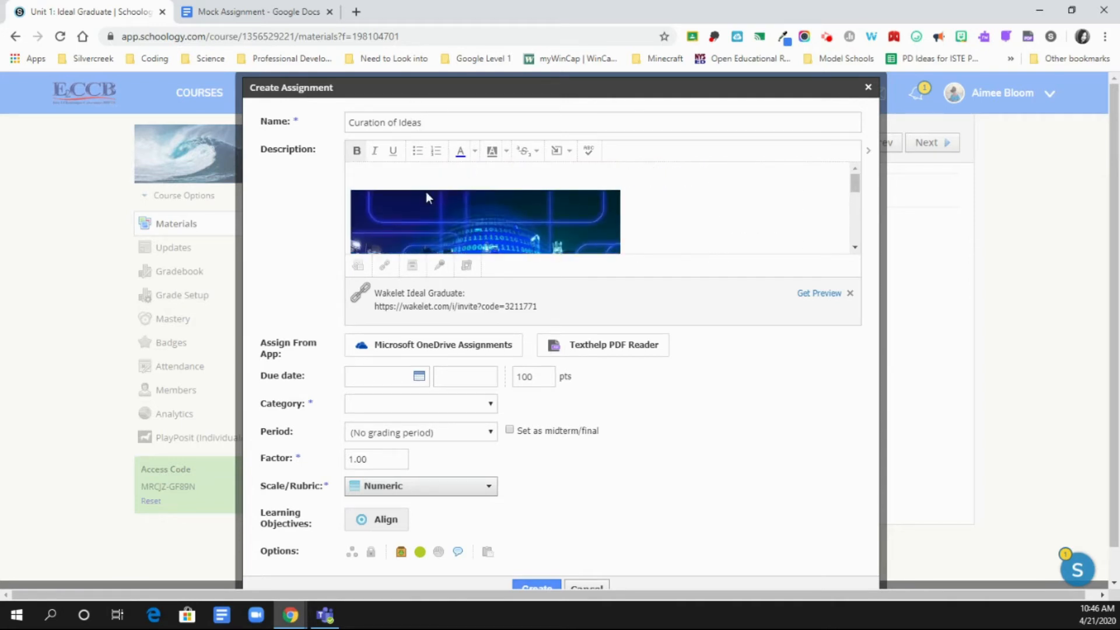
scroll(695, 212, down, 1)
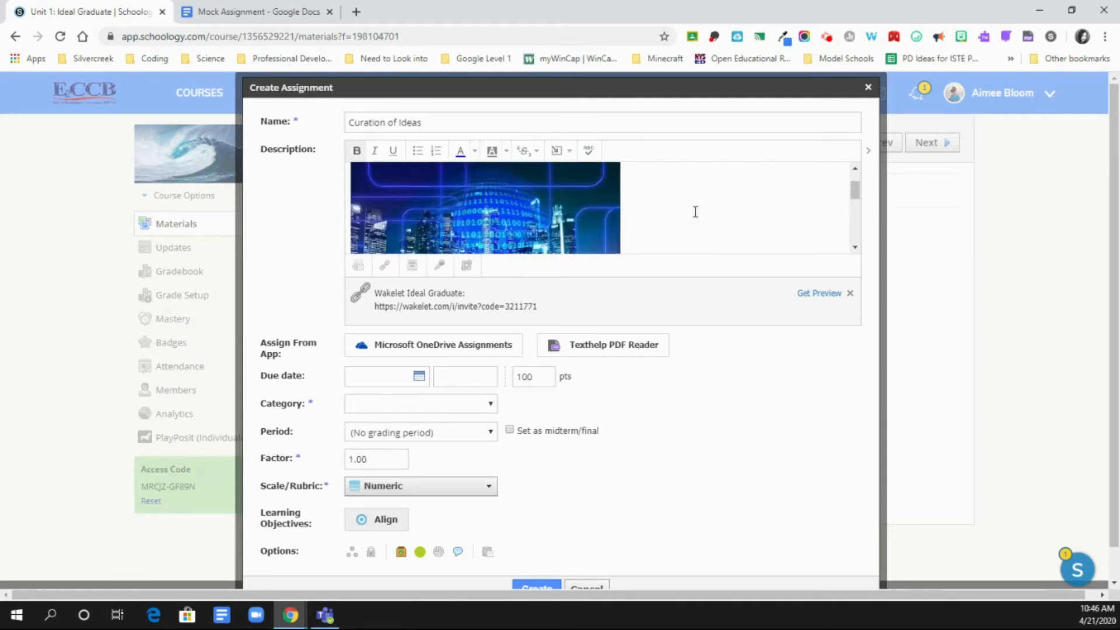
scroll(695, 212, down, 4)
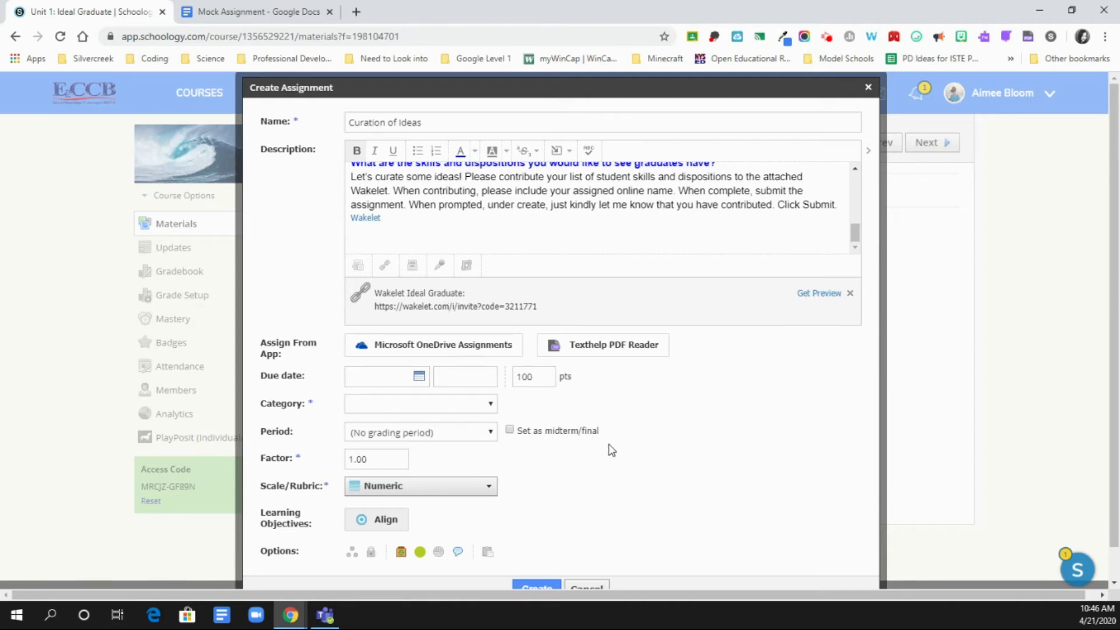
Set the assignment's due date to 4/30/20 and its category to (Ungraded), keeping (No grading period)
click(418, 378)
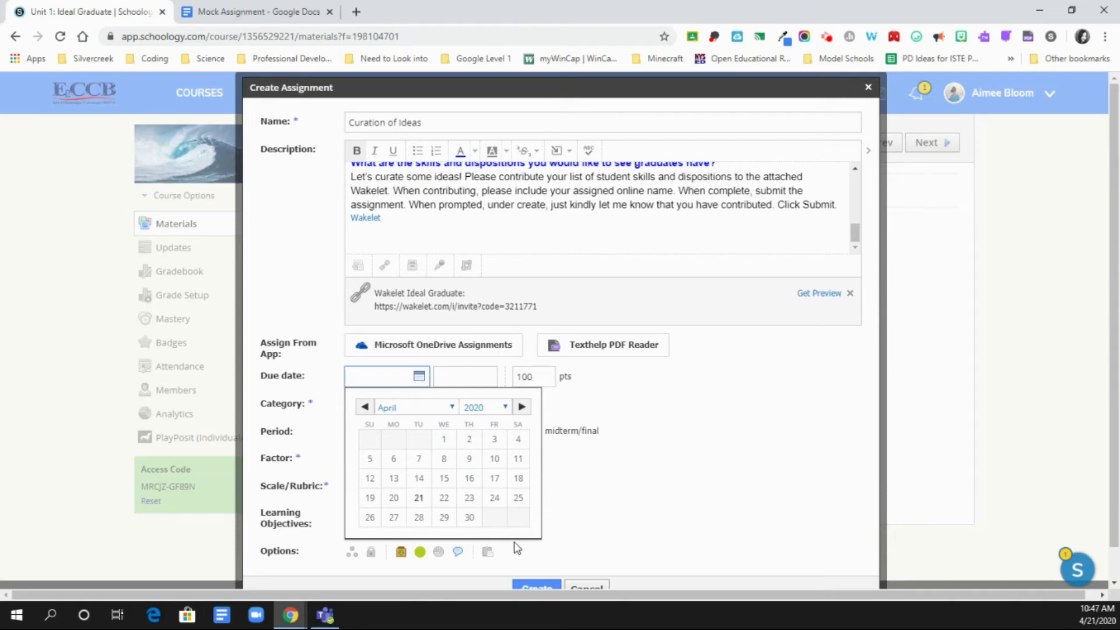
click(470, 518)
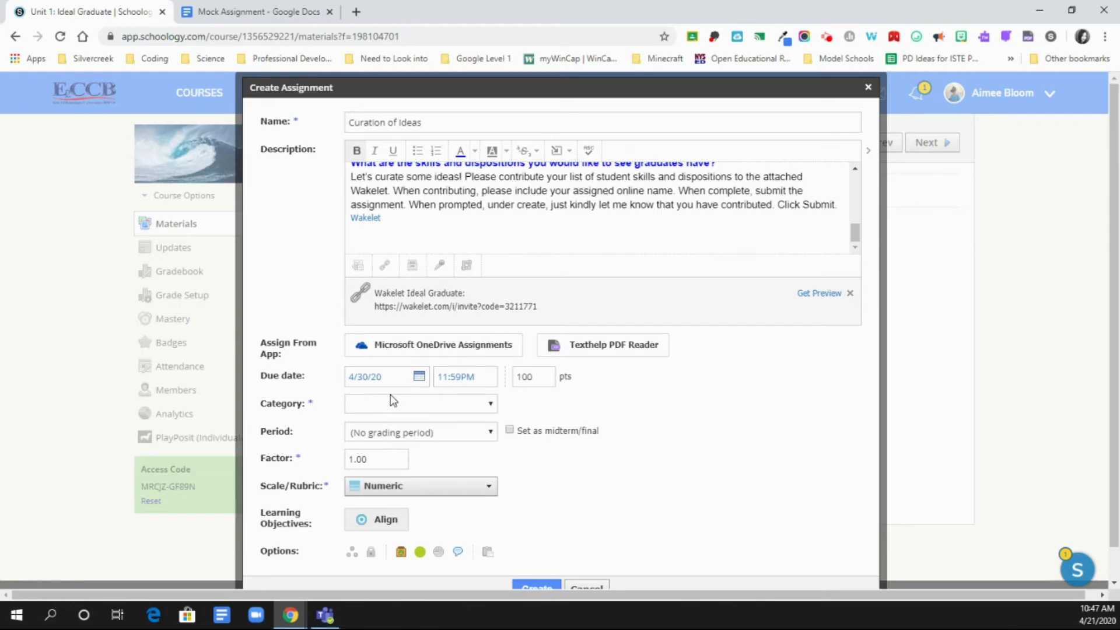
click(489, 412)
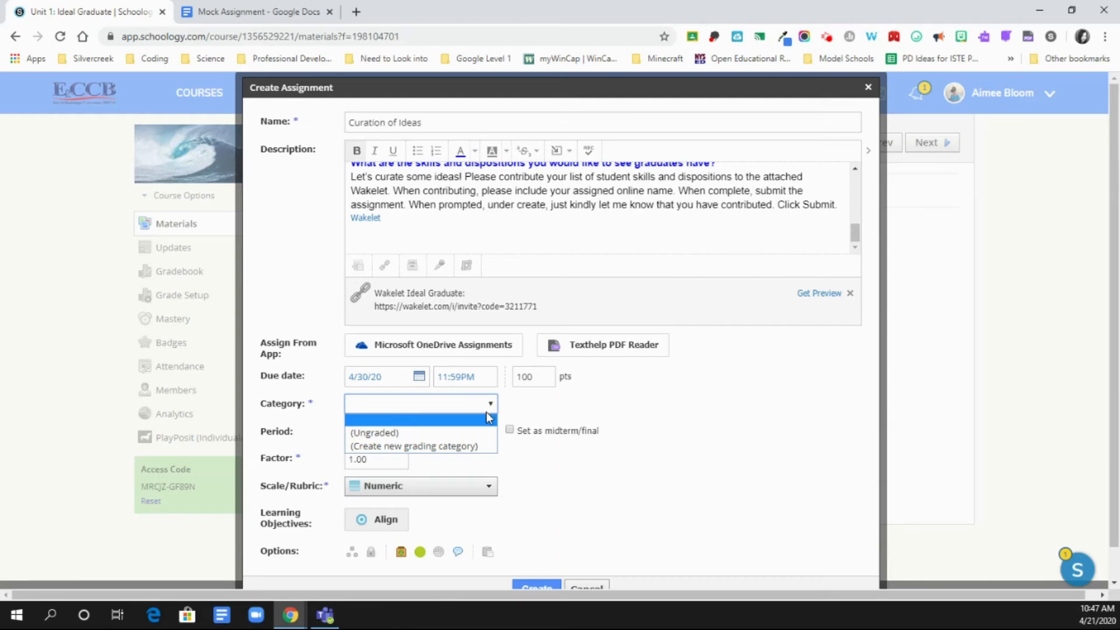
click(451, 435)
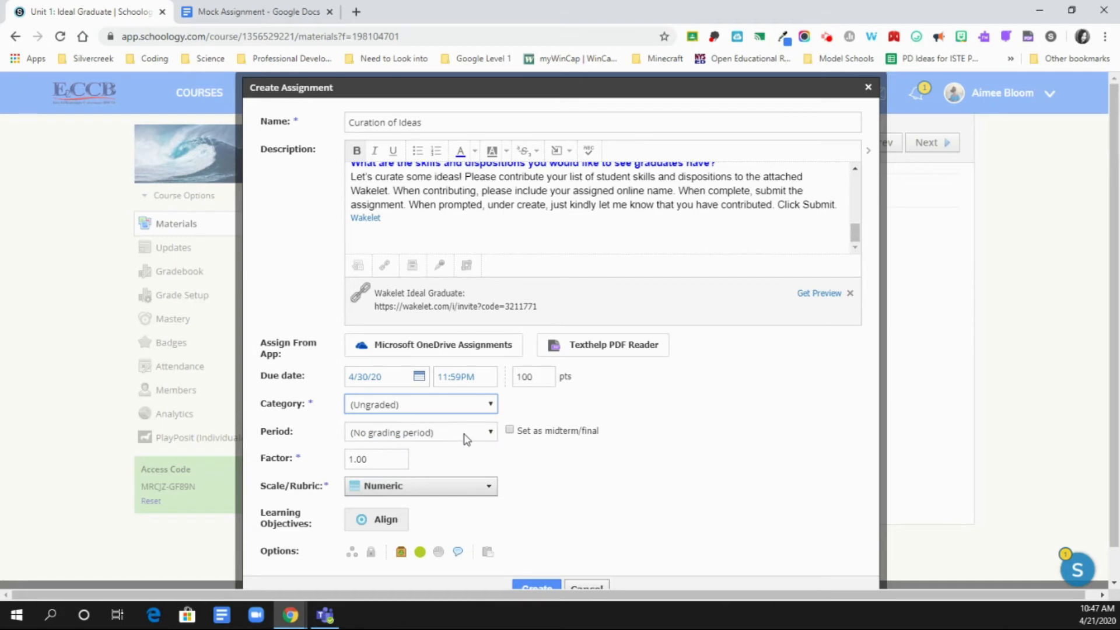
click(491, 434)
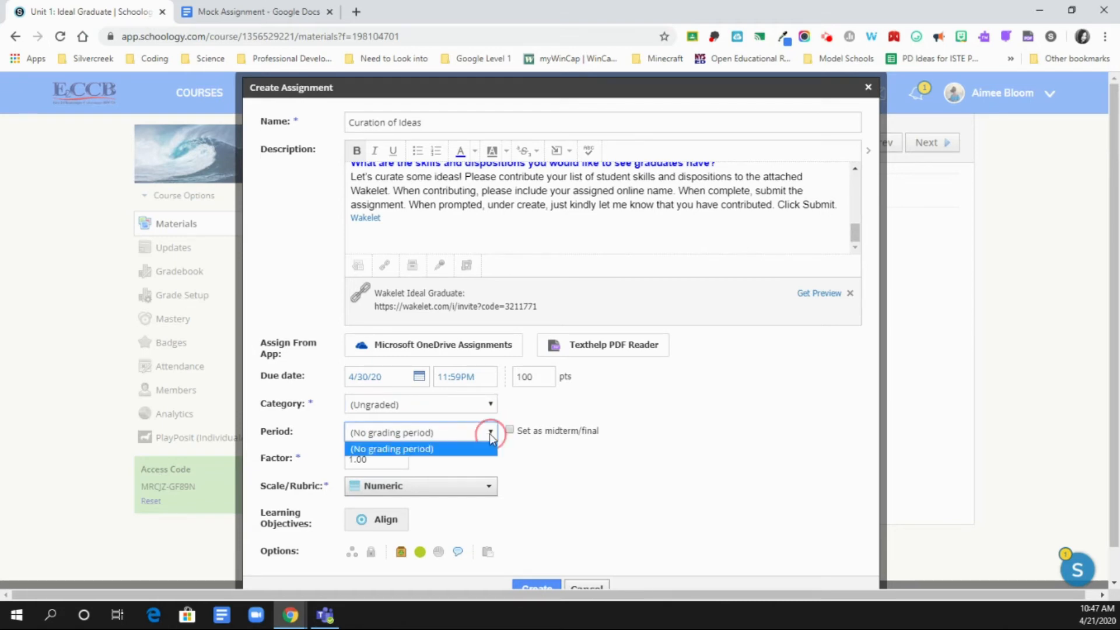
click(519, 447)
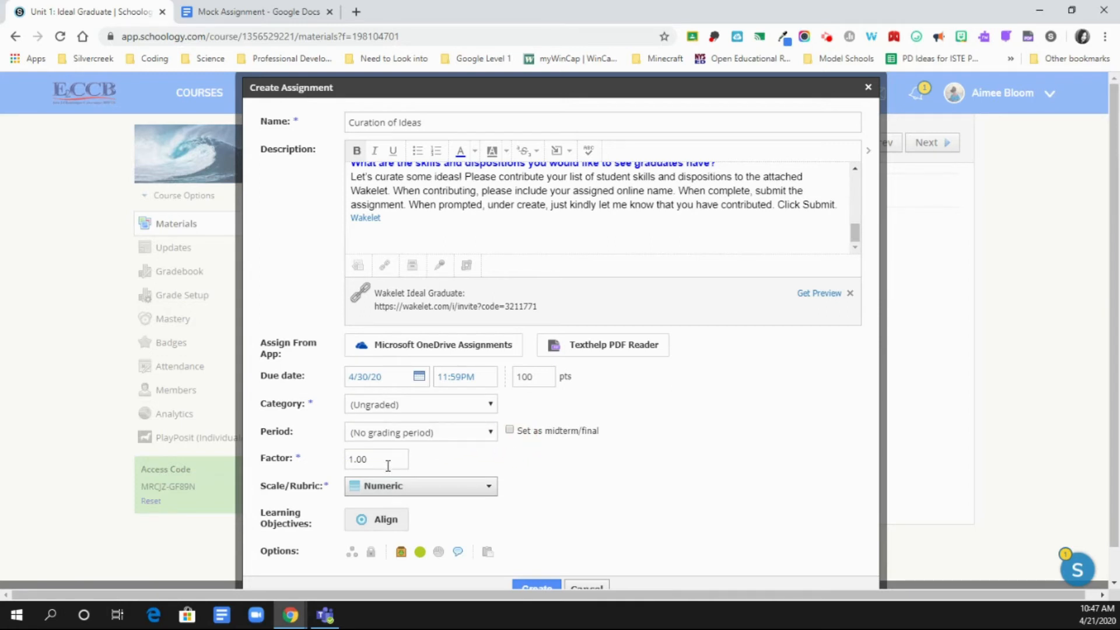
Create the assignment with the Numeric scale and open Curation of Ideas to review its page
scroll(552, 502, down, 1)
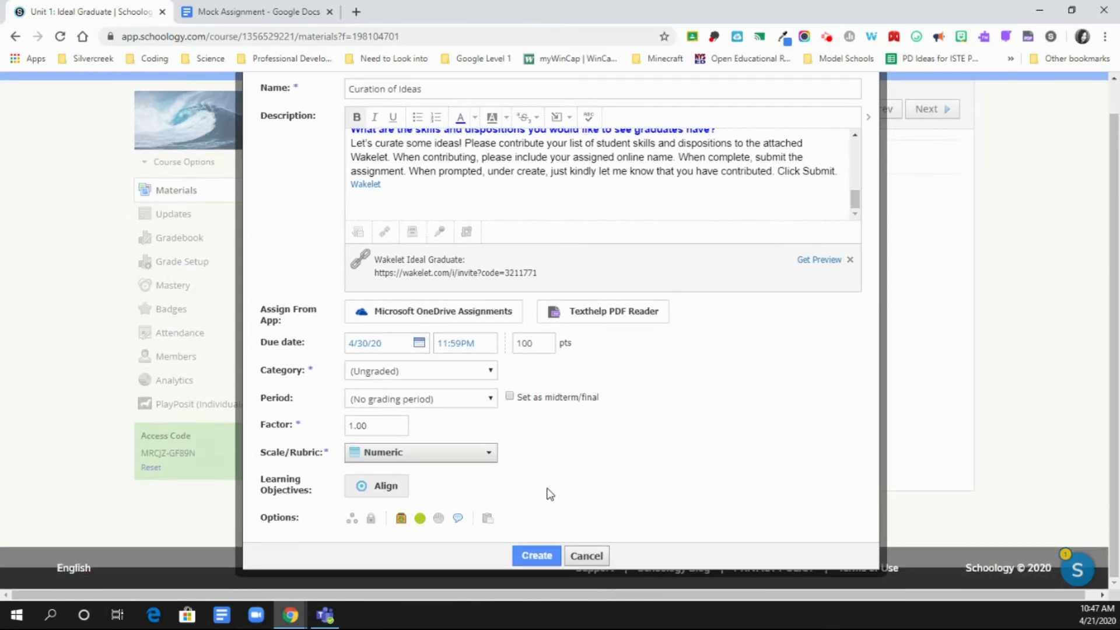
click(489, 460)
click(531, 472)
click(537, 555)
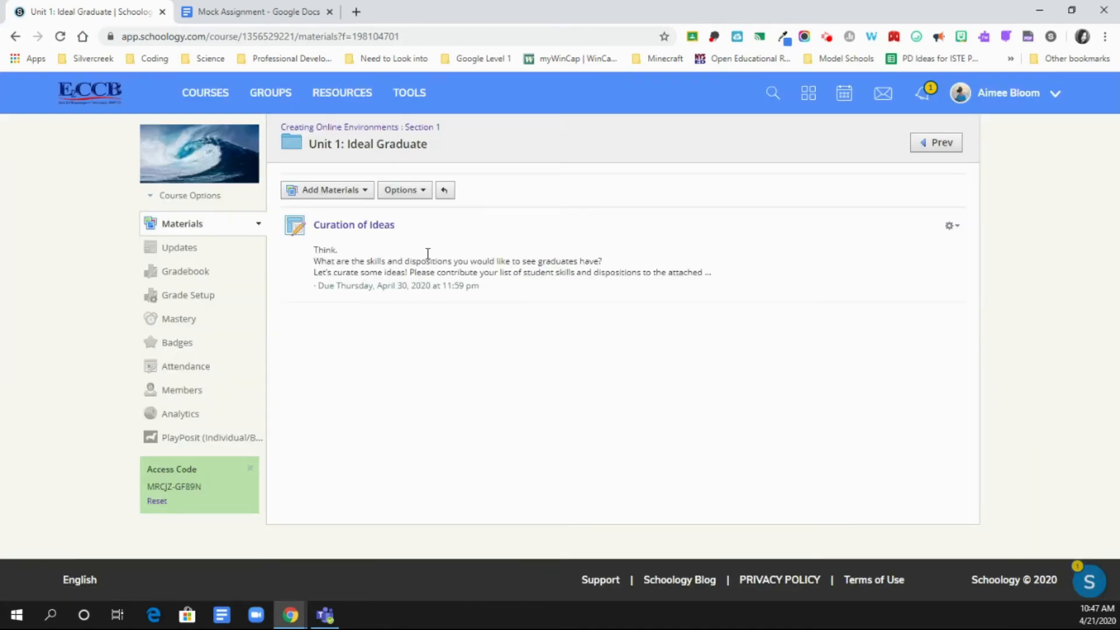
click(365, 226)
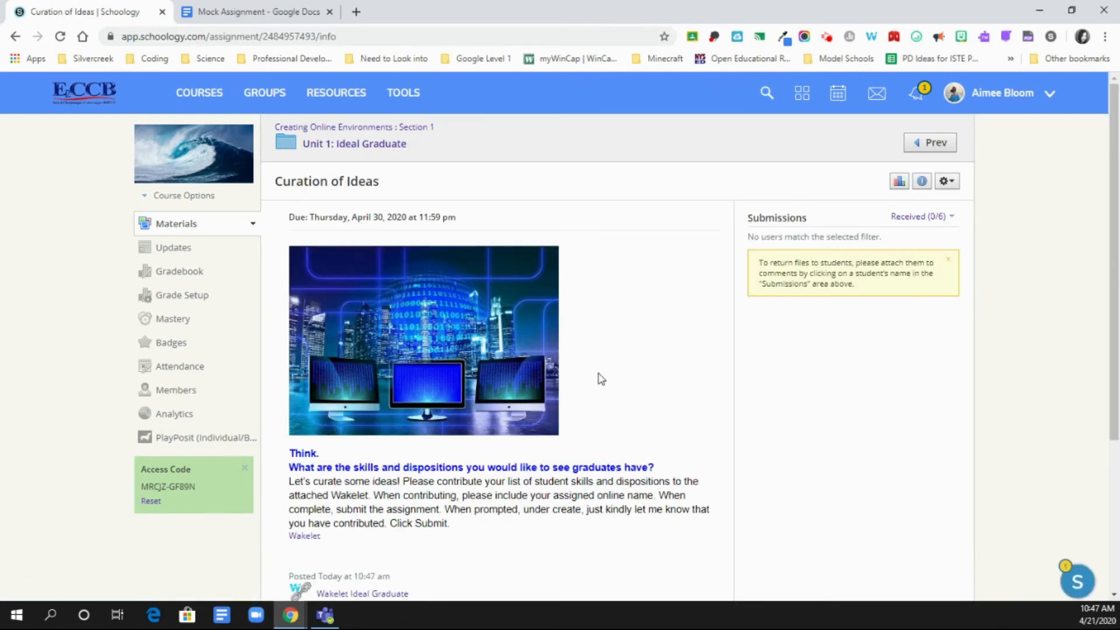
scroll(601, 513, down, 3)
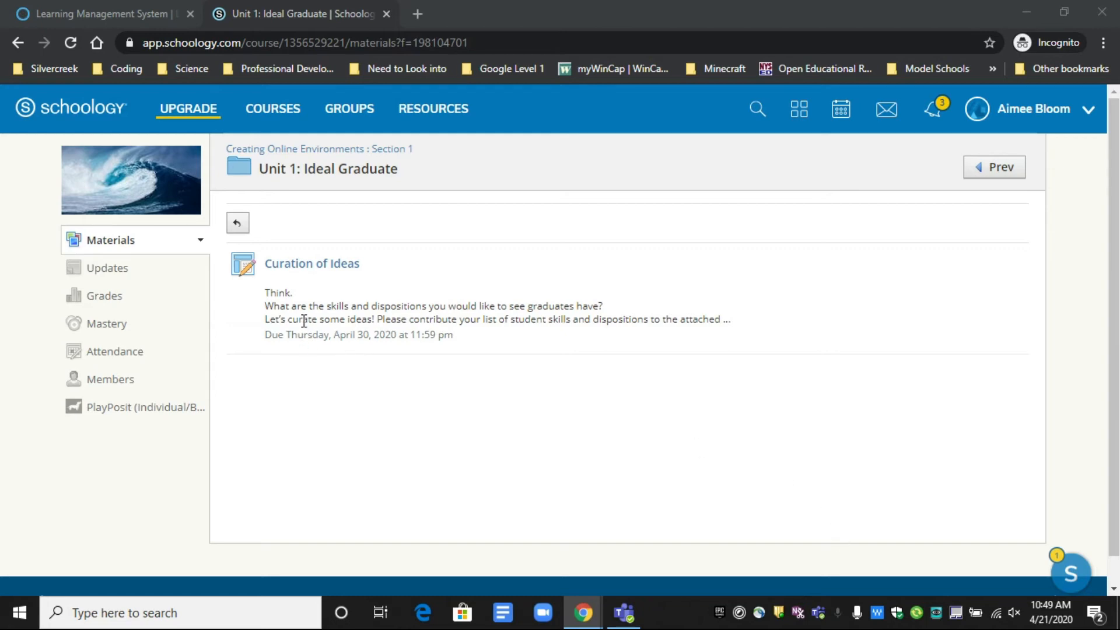
In the student view, open Curation of Ideas, check its attached Wakelet Ideal Graduate link and return to the assignment
click(297, 265)
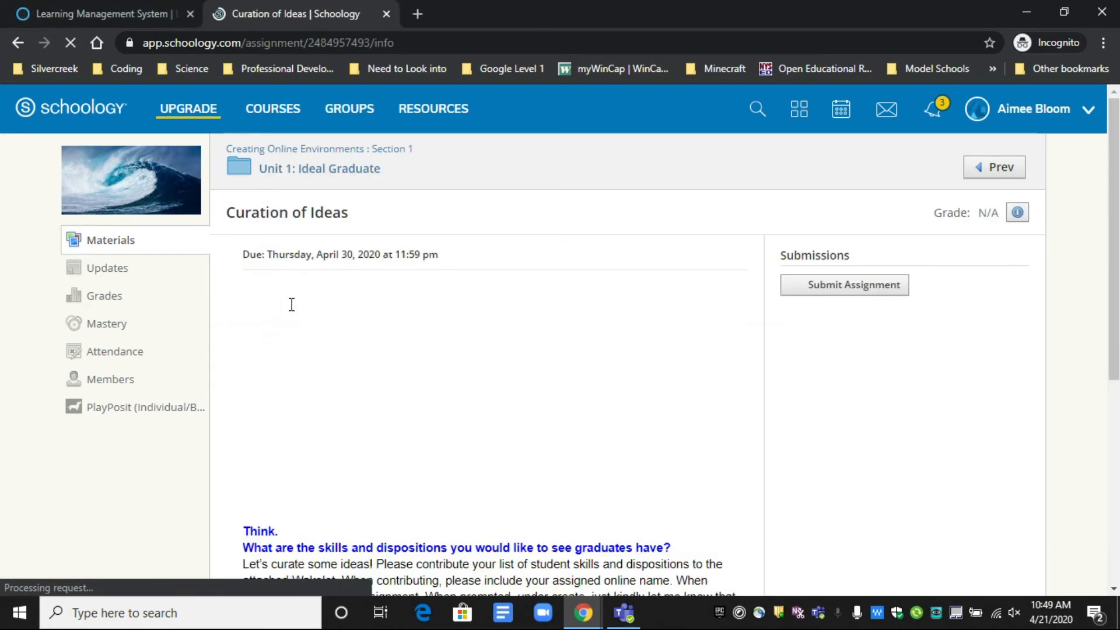
scroll(545, 412, down, 4)
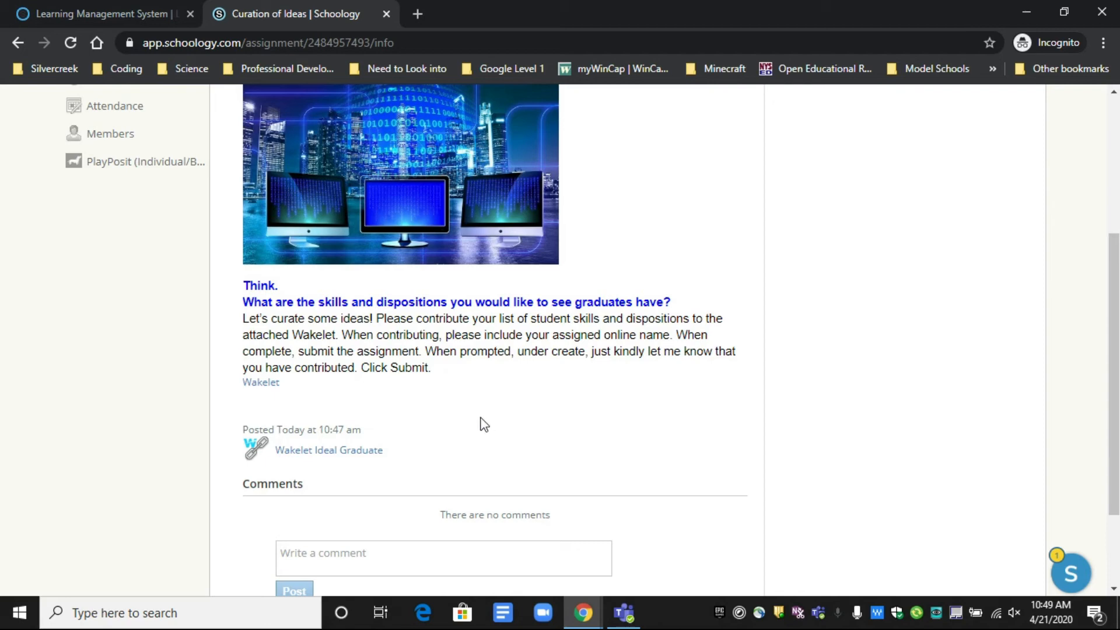
click(378, 455)
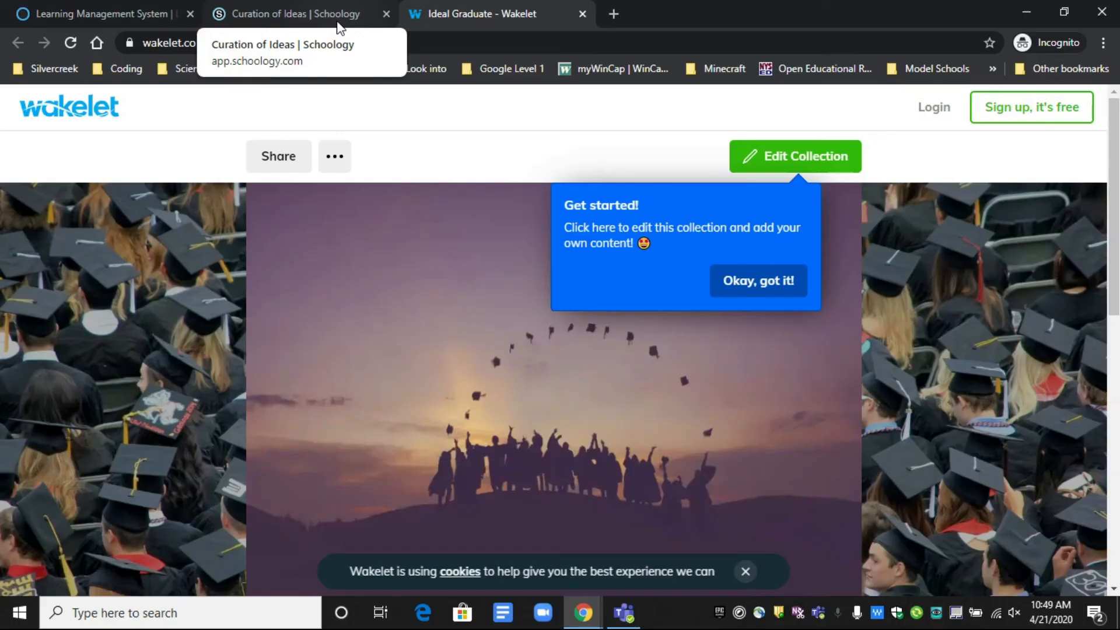
click(338, 23)
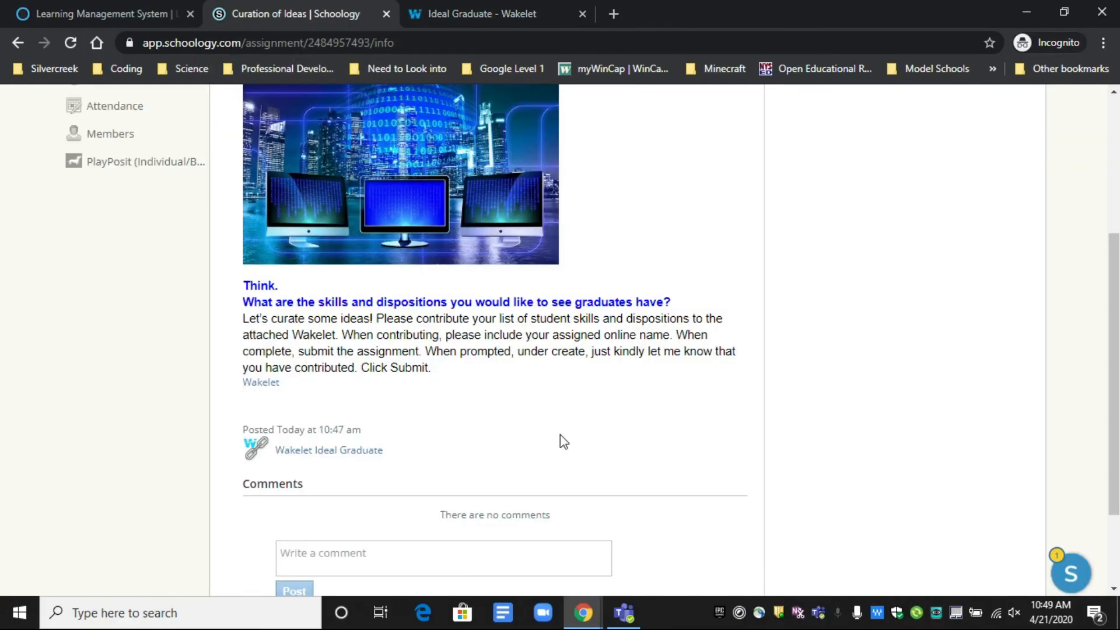
scroll(560, 435, up, 5)
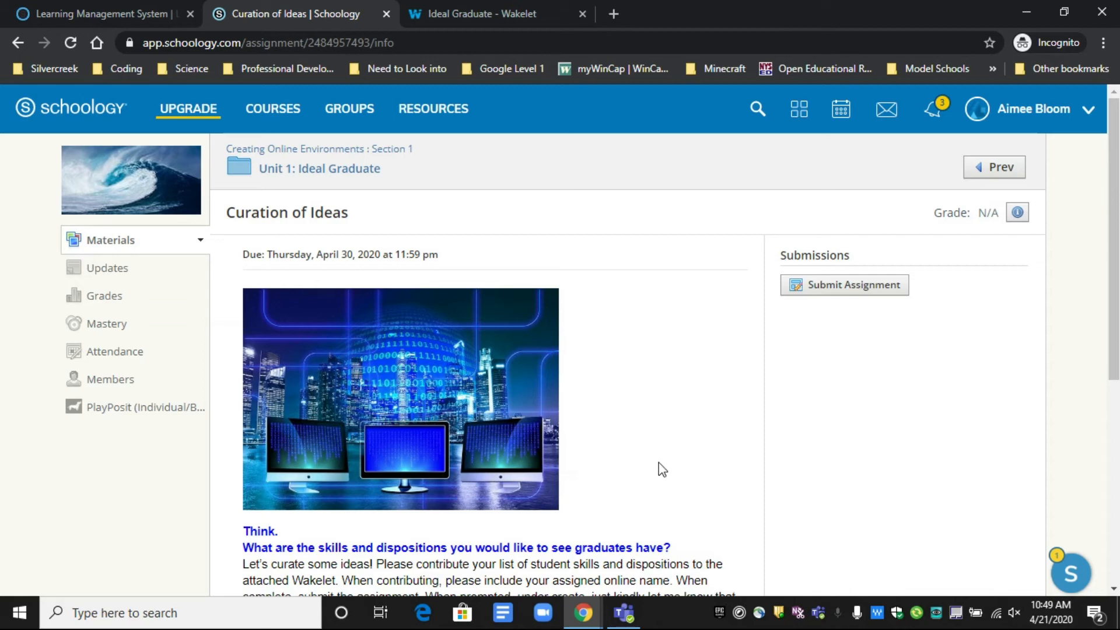
Submit the assignment as the student with a created text response reading "Completed."
click(824, 289)
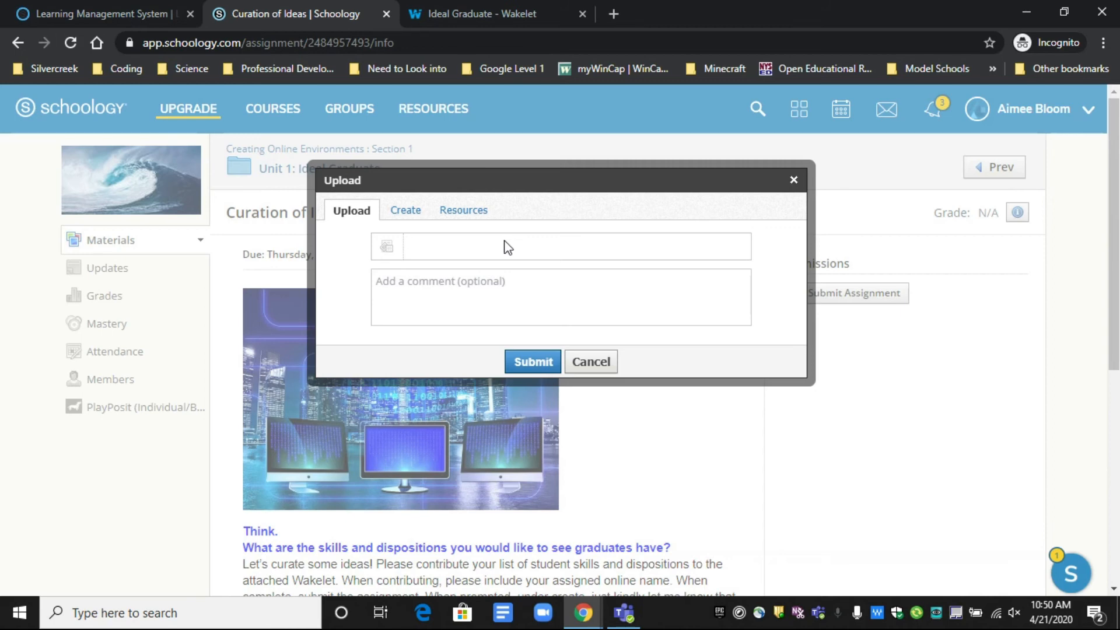
click(466, 213)
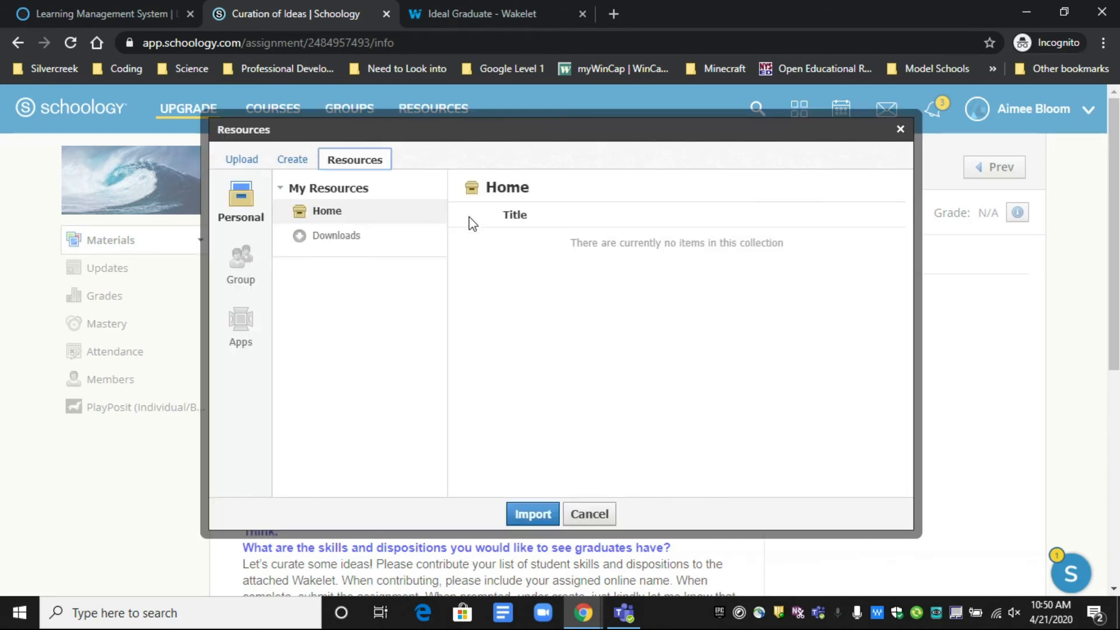
click(289, 170)
click(387, 261)
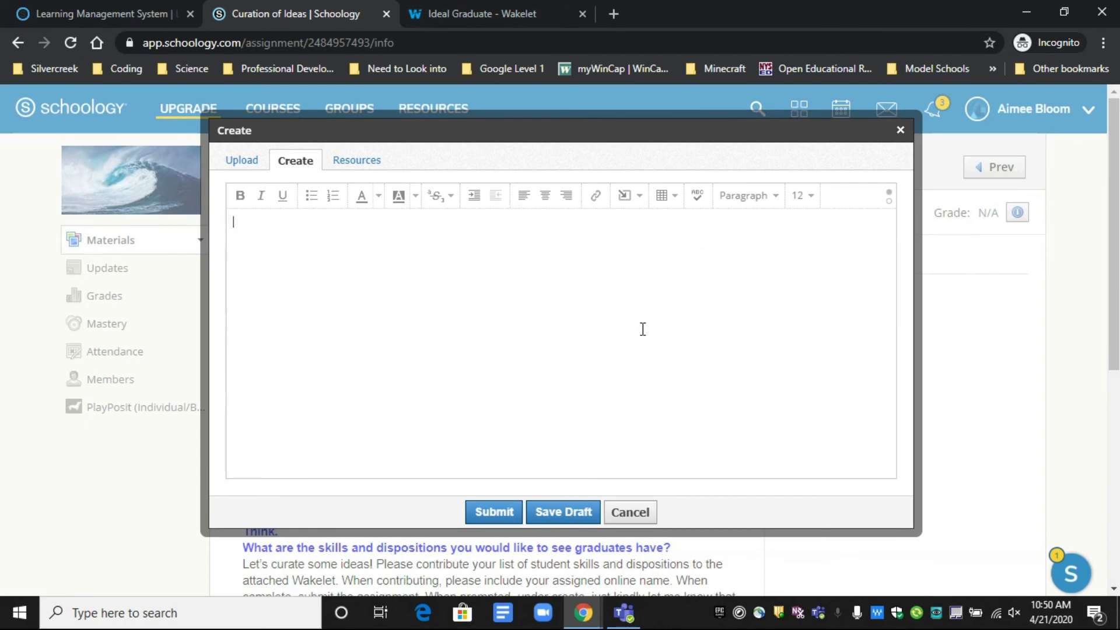
text(Completed.)
click(490, 513)
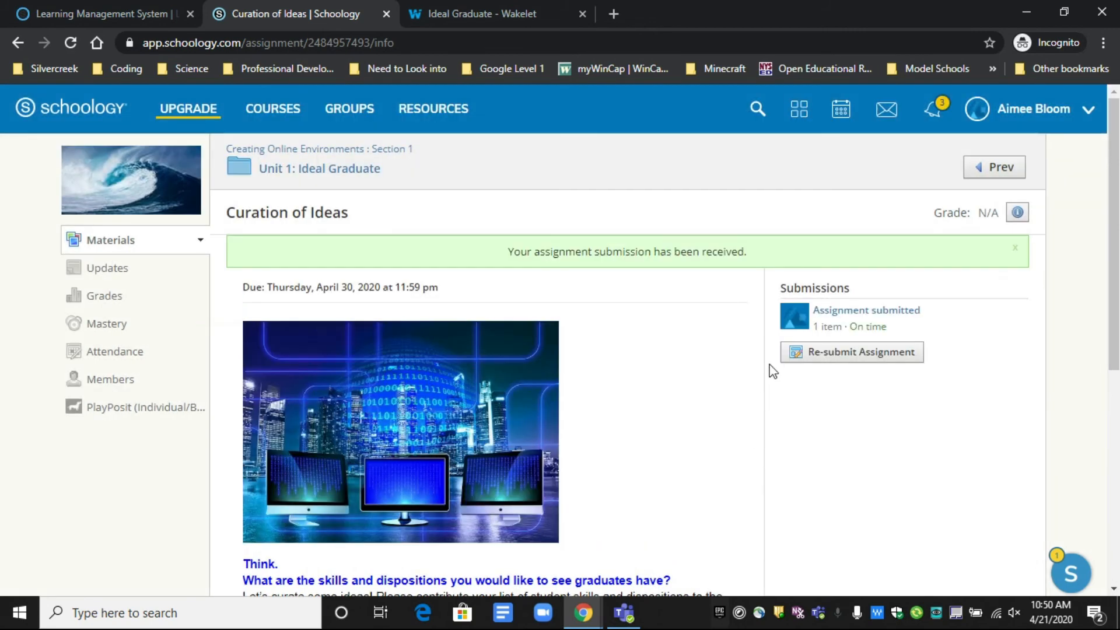
scroll(604, 489, down, 4)
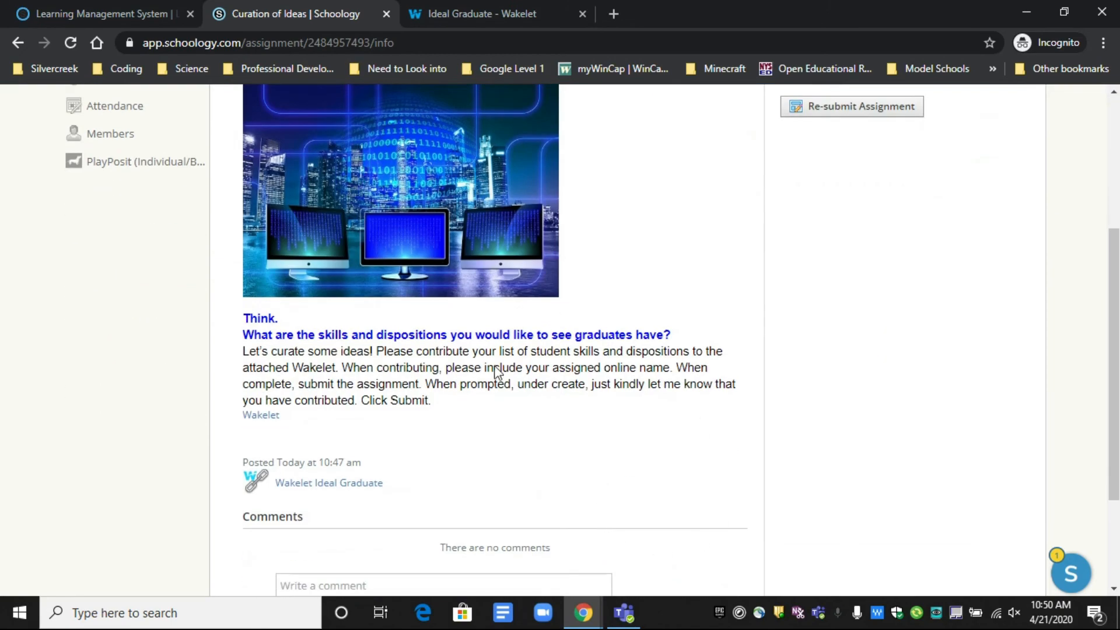
scroll(584, 460, up, 4)
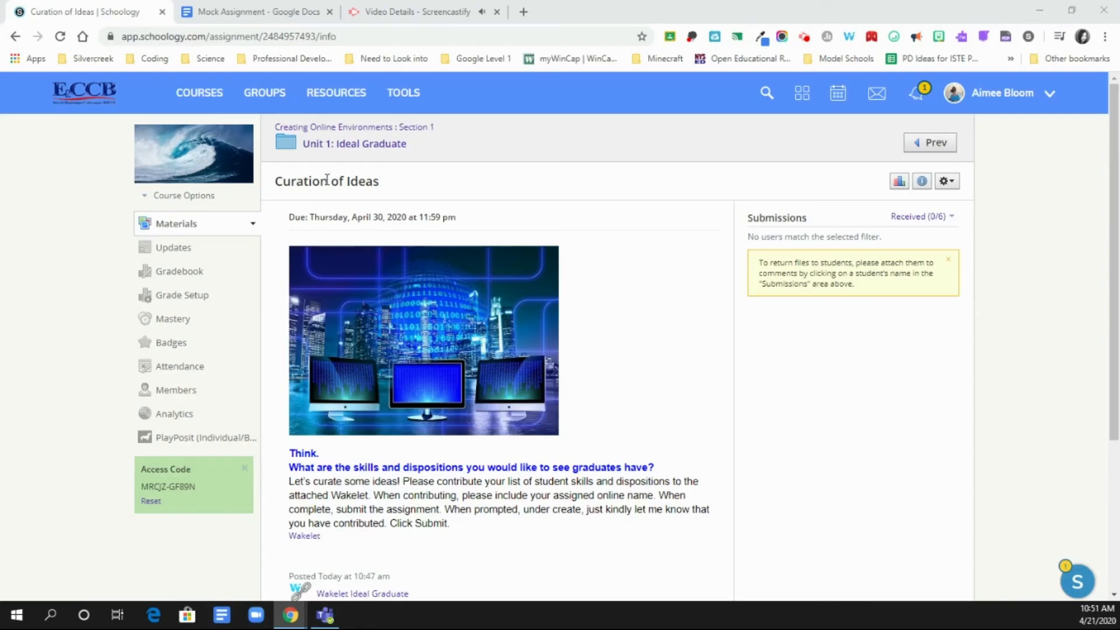
In the teacher view, go back to the Unit 1: Ideal Graduate folder and reopen Curation of Ideas to check submissions
click(363, 147)
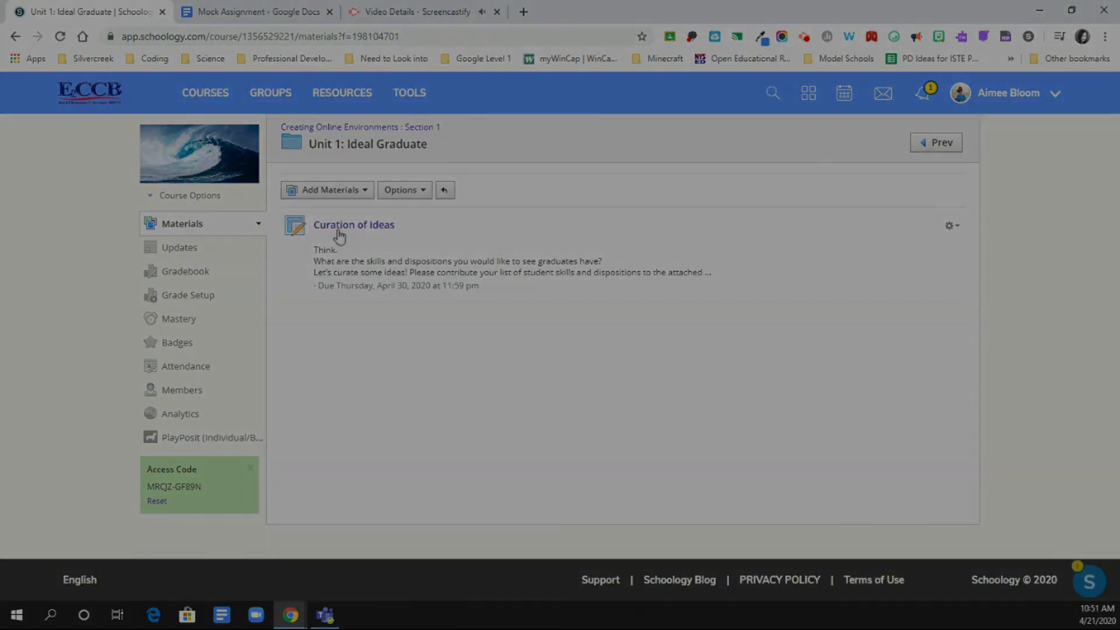
click(338, 228)
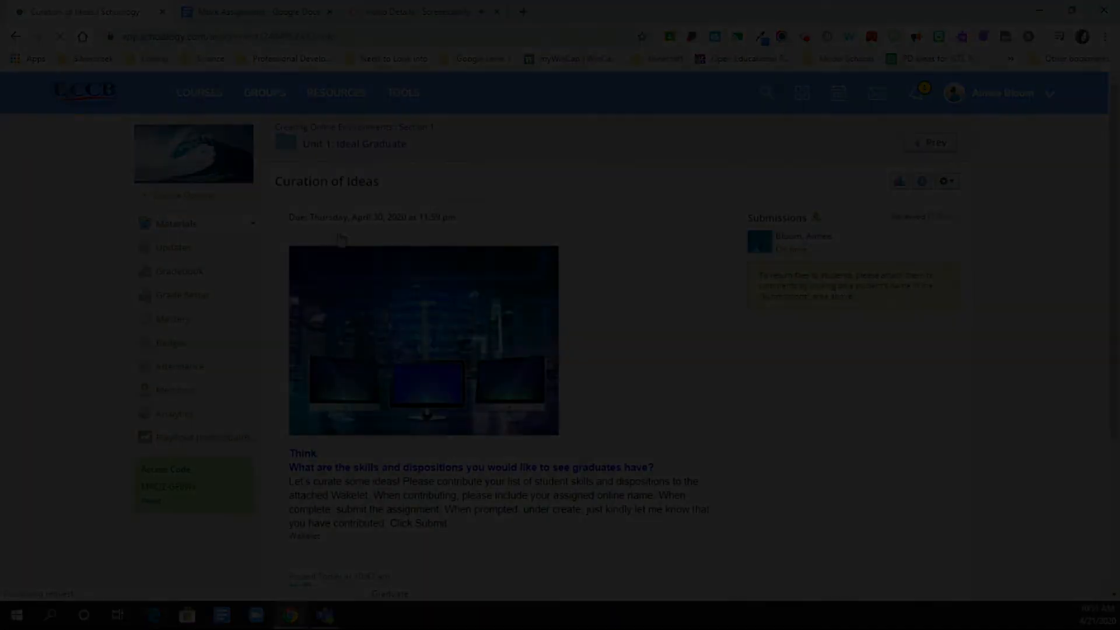
Open the student's submission for Curation of Ideas to read the response, and return to the Unit 1: Ideal Graduate folder
scroll(674, 436, down, 3)
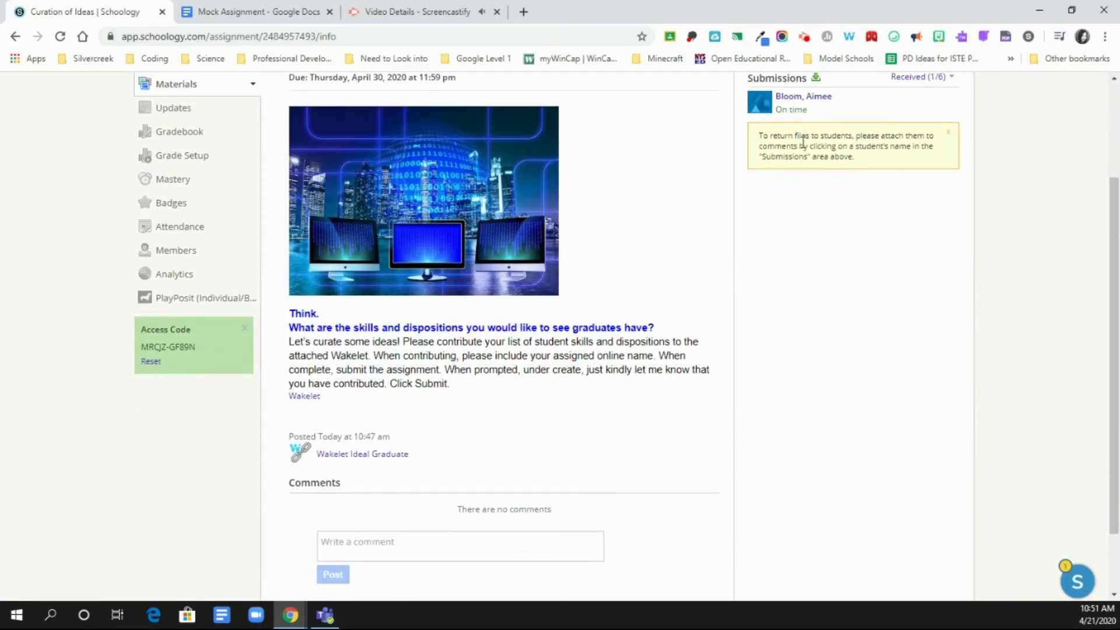
click(798, 107)
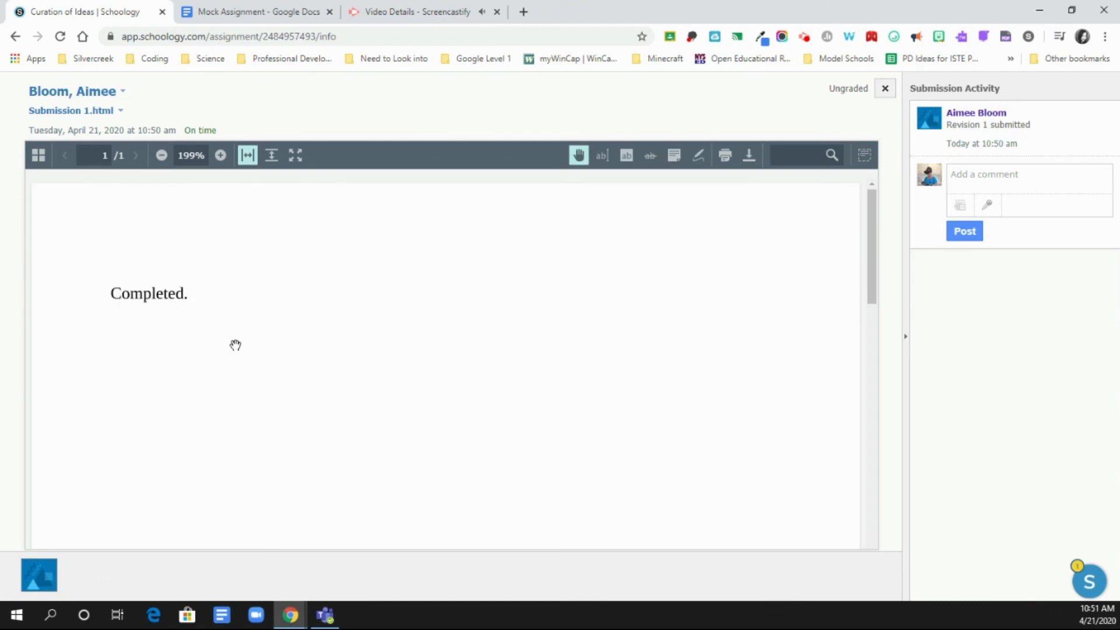
click(12, 42)
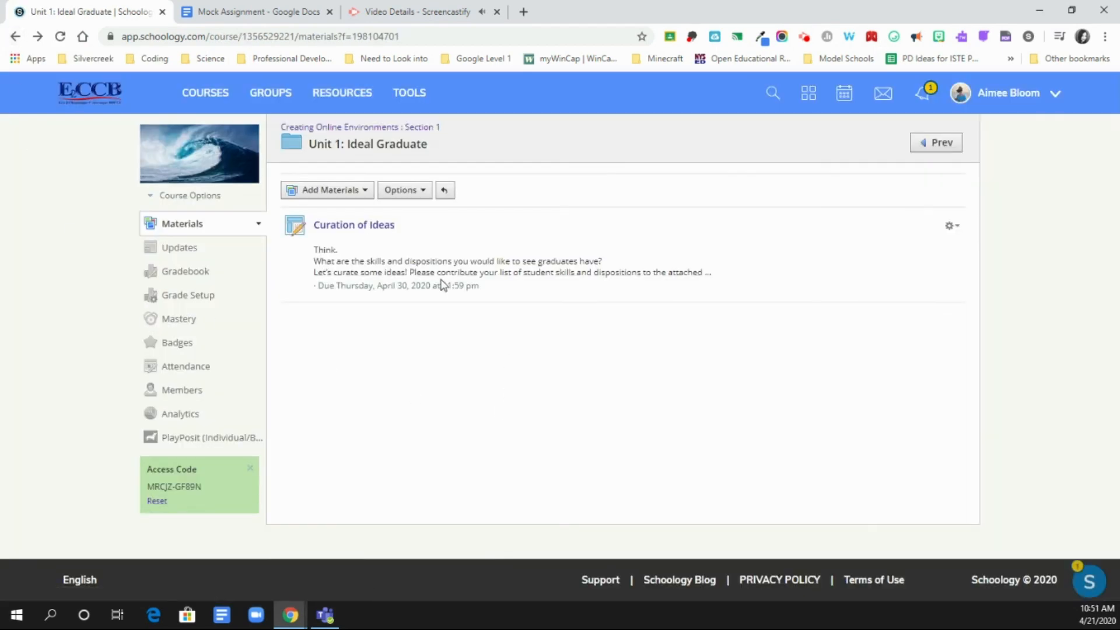
Reopen the Curation of Ideas assignment and review its instructions, attached Wakelet link and submissions list
click(365, 229)
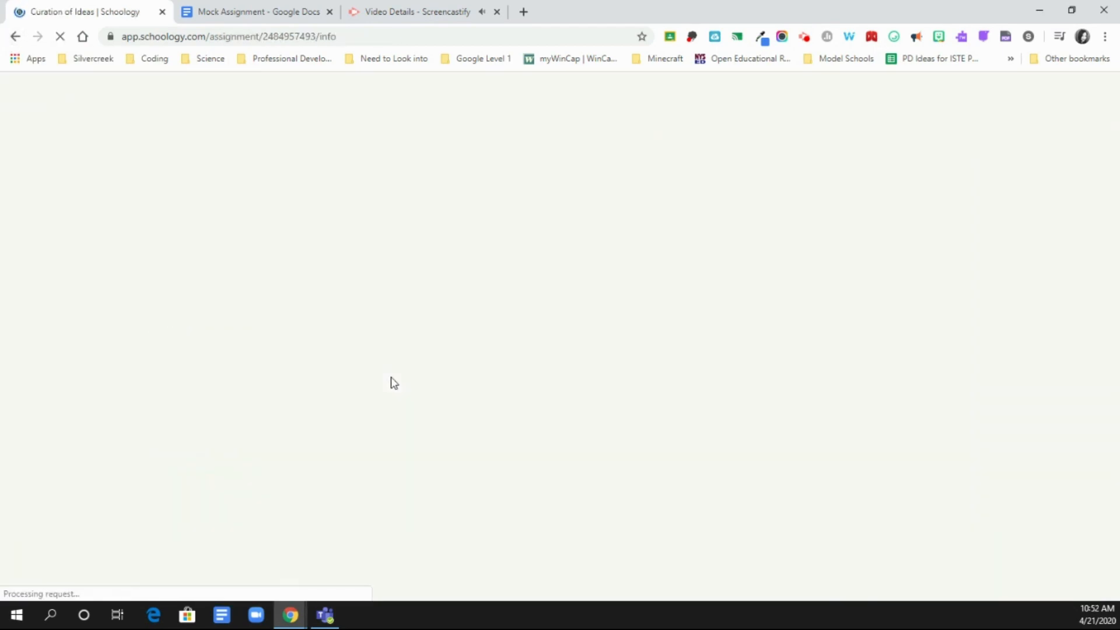
scroll(385, 513, down, 2)
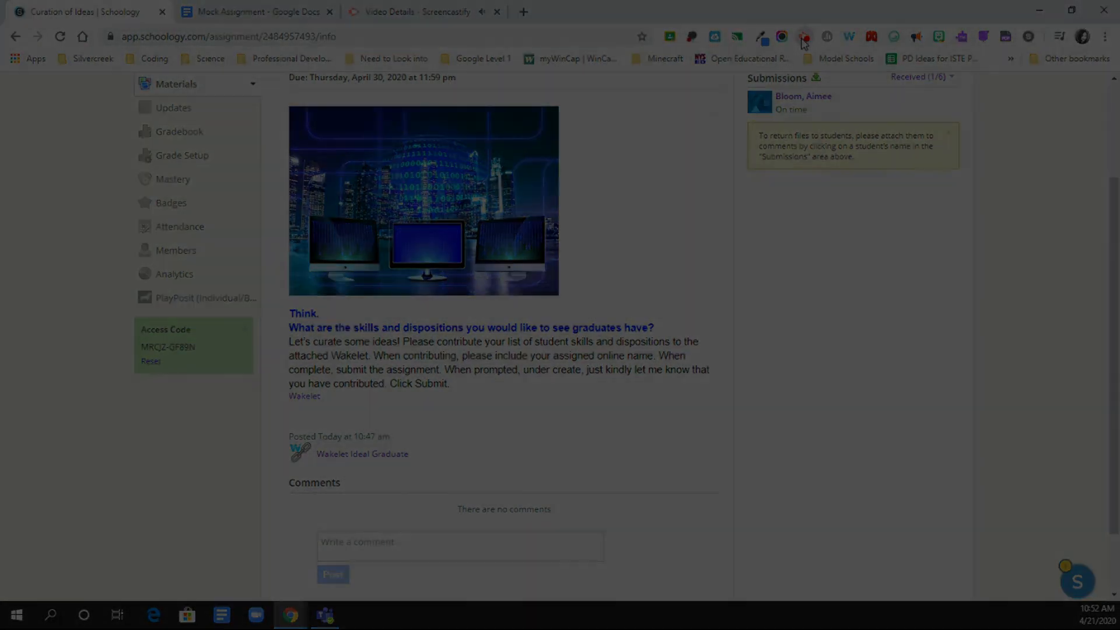
click(804, 38)
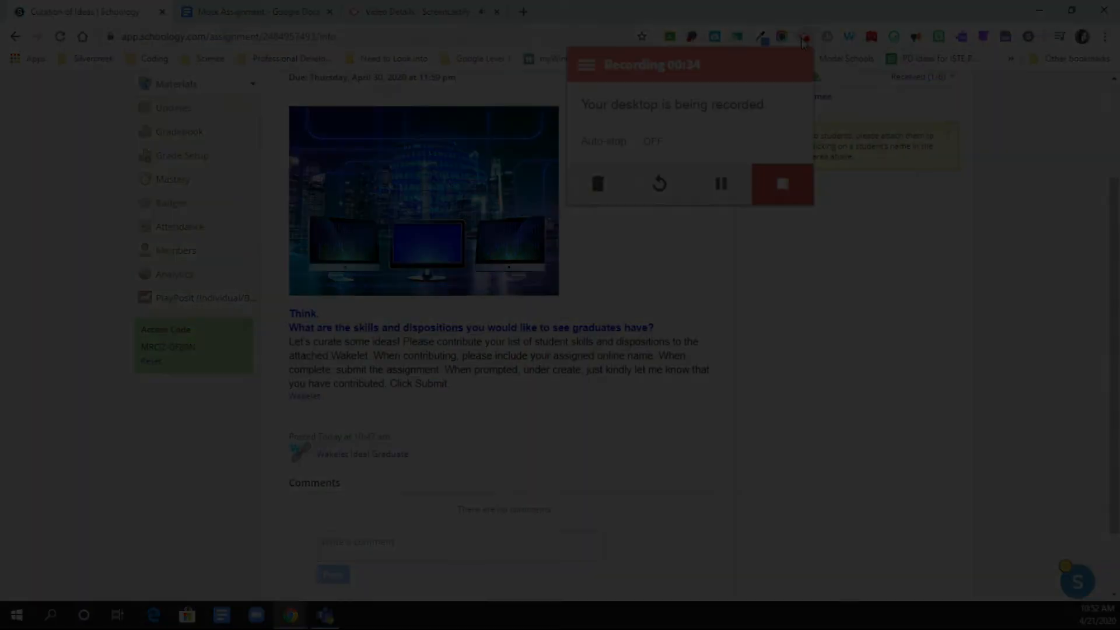